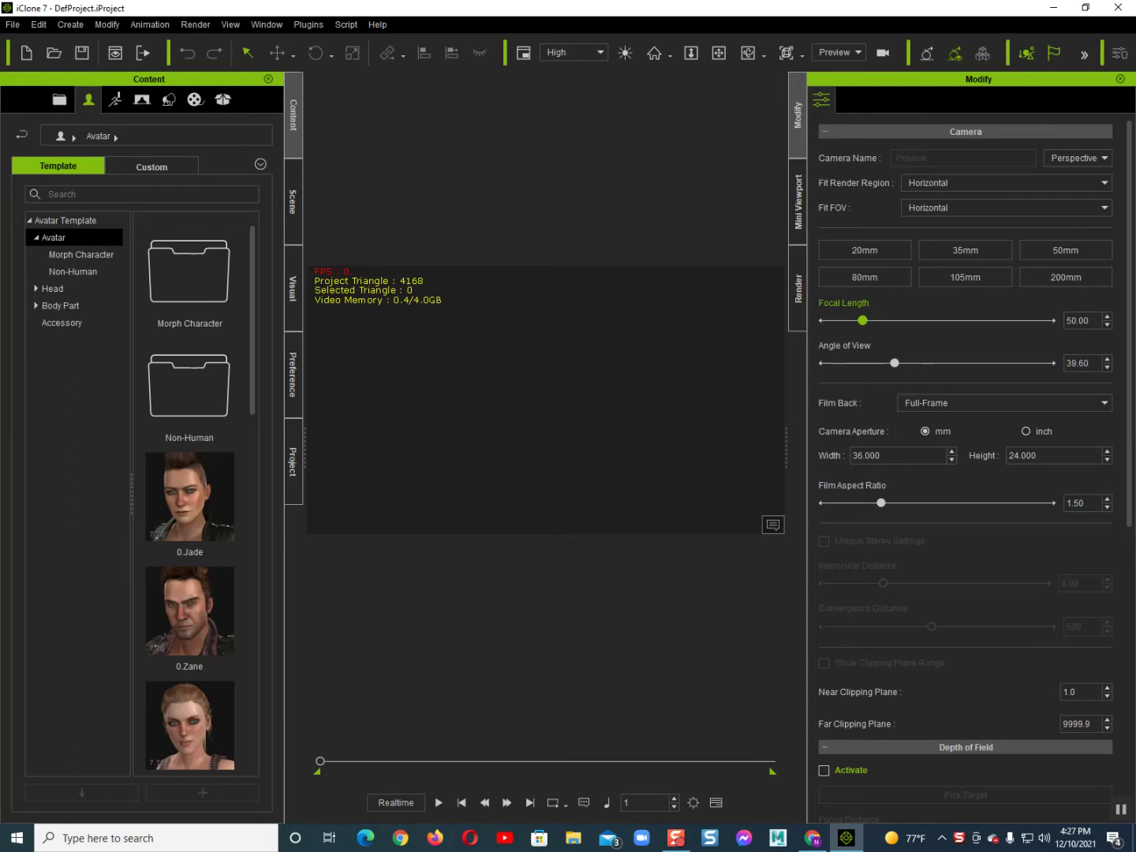
# - Load the 0.Zane avatar from the avatar templates into the scene and frame the whole figure
pyautogui.scroll(-3, 189, 505)
pyautogui.scroll(3, 189, 505)
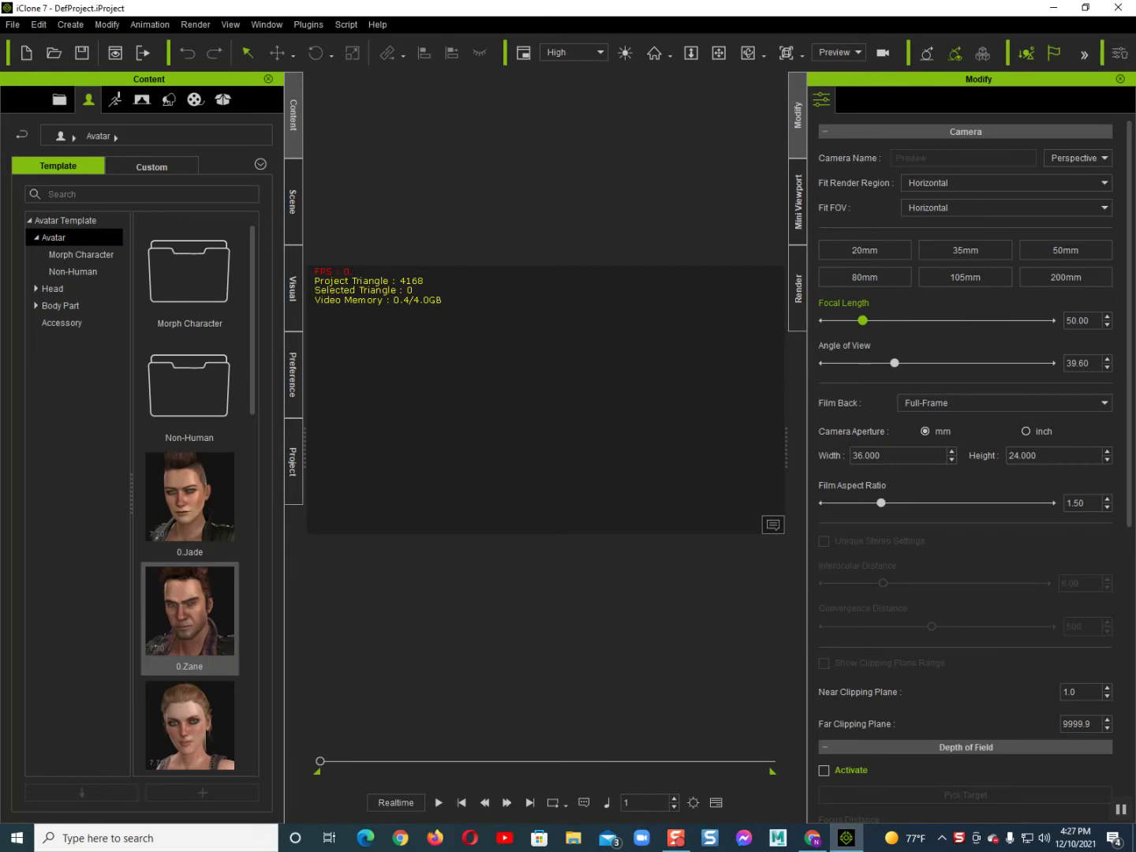
pyautogui.doubleClick(189, 611)
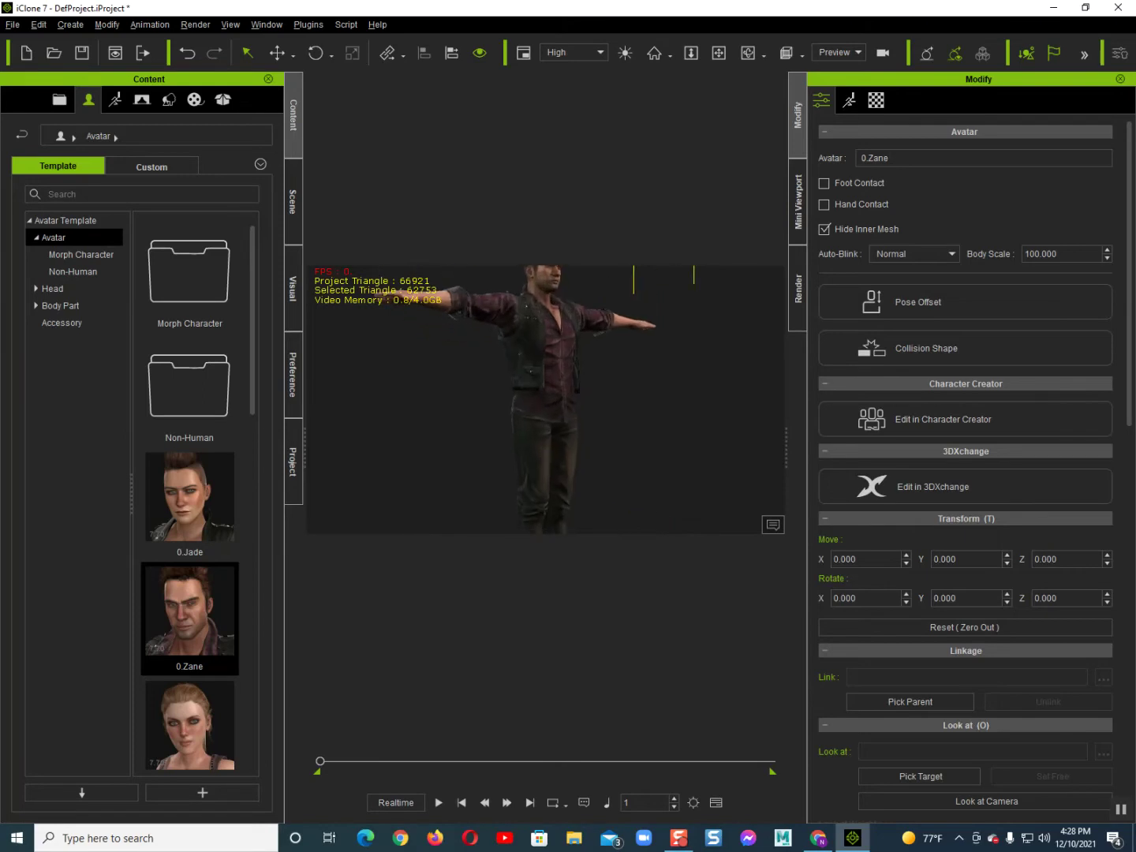
pyautogui.rightClick(594, 359)
pyautogui.press('Escape')
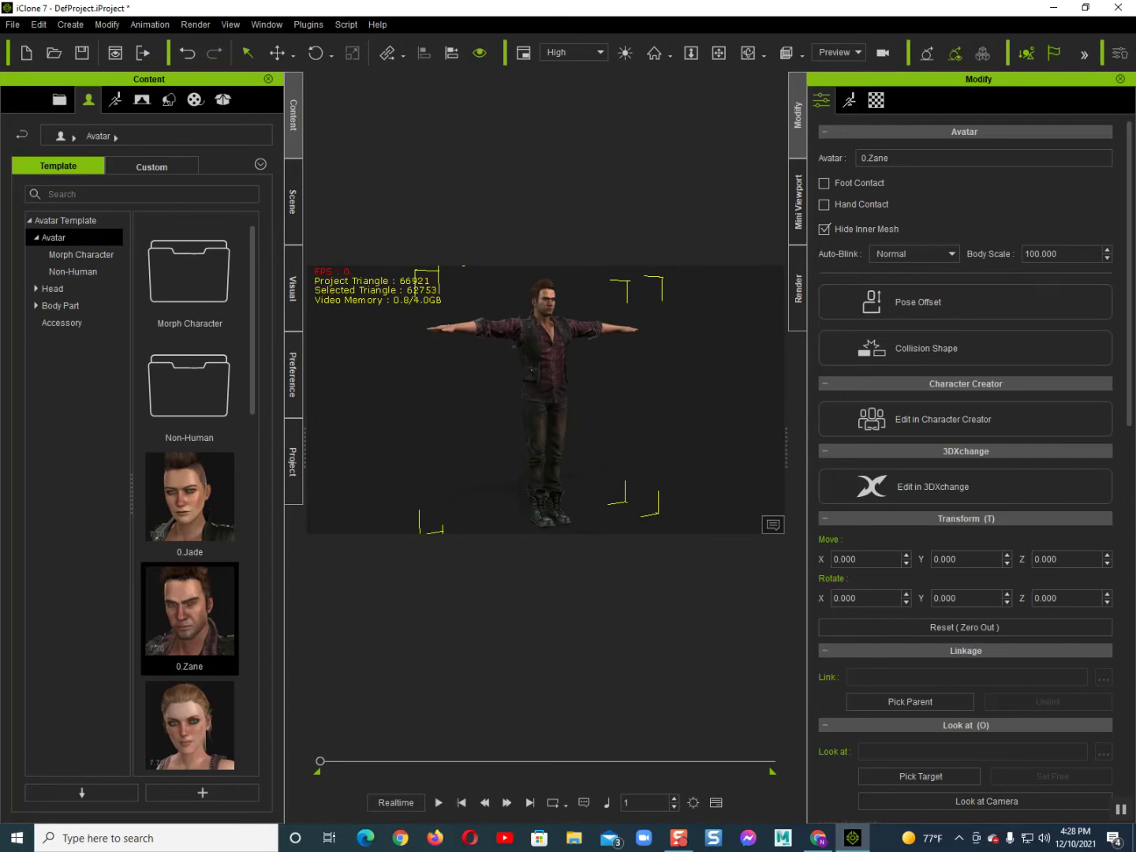
pyautogui.scroll(-3, 545, 401)
pyautogui.moveTo(546, 400); pyautogui.dragTo(459, 392, button='right')
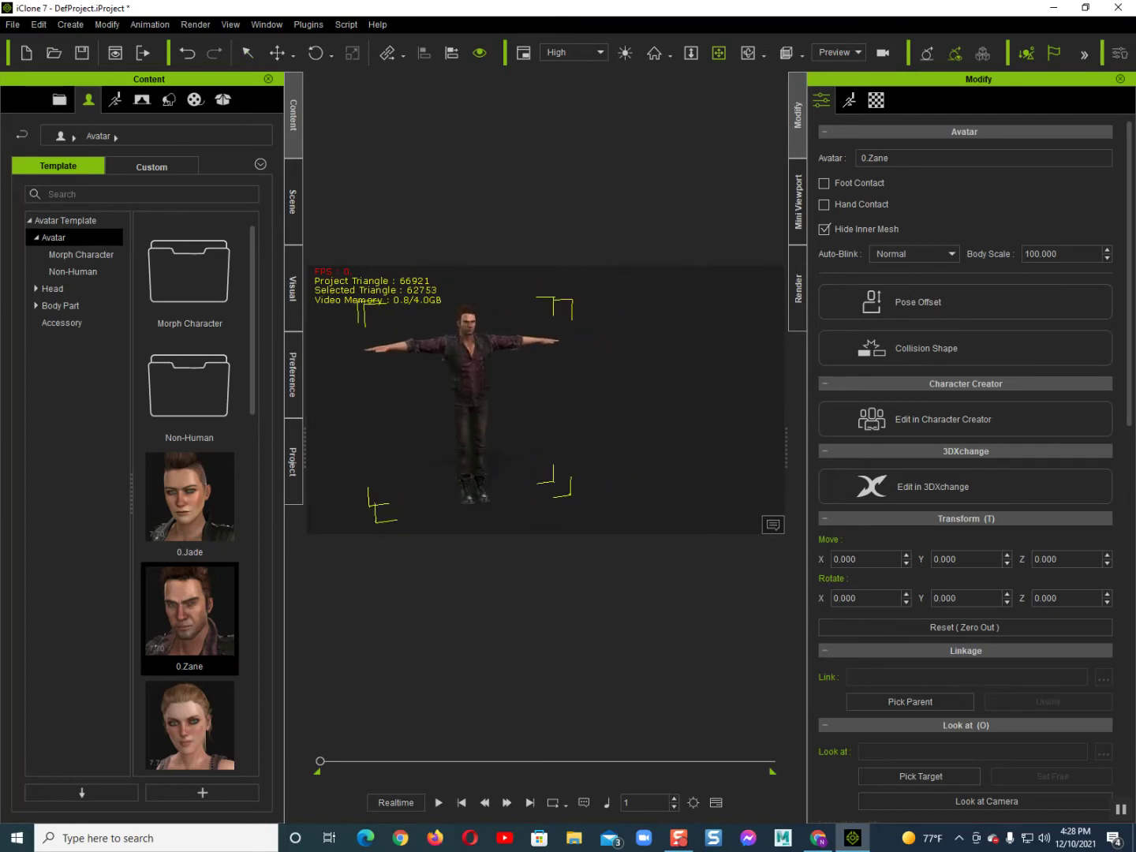
# - Add the Rock02 prop from the Rock > Nature > G 01 templates to the ground beside the avatar
pyautogui.click(169, 99)
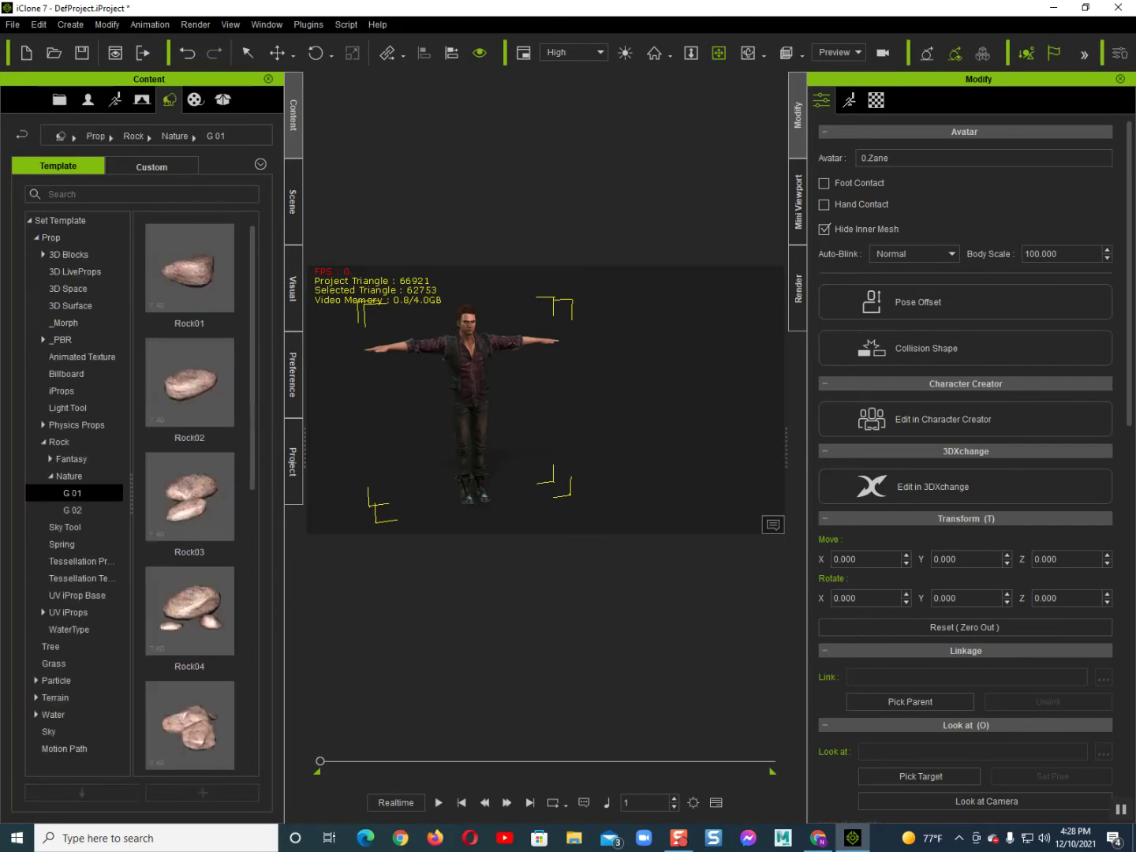
pyautogui.click(50, 238)
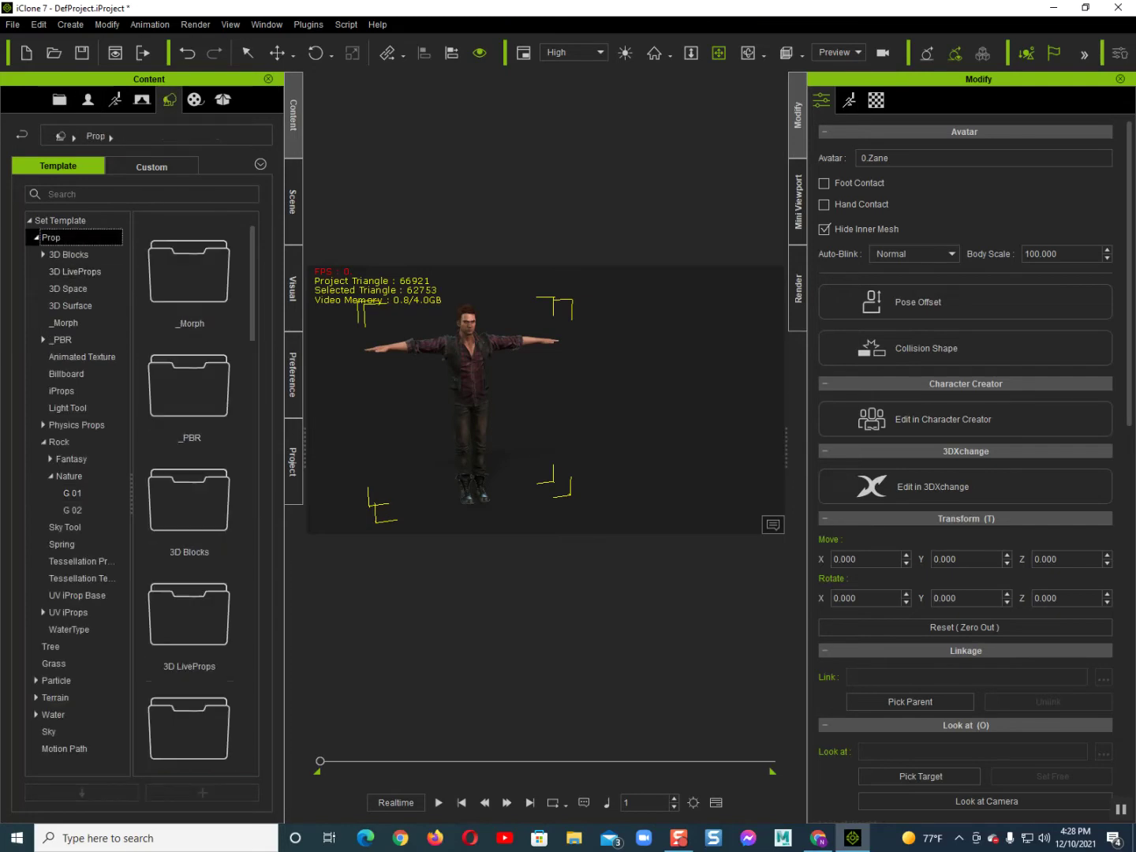
pyautogui.click(36, 238)
pyautogui.click(35, 238)
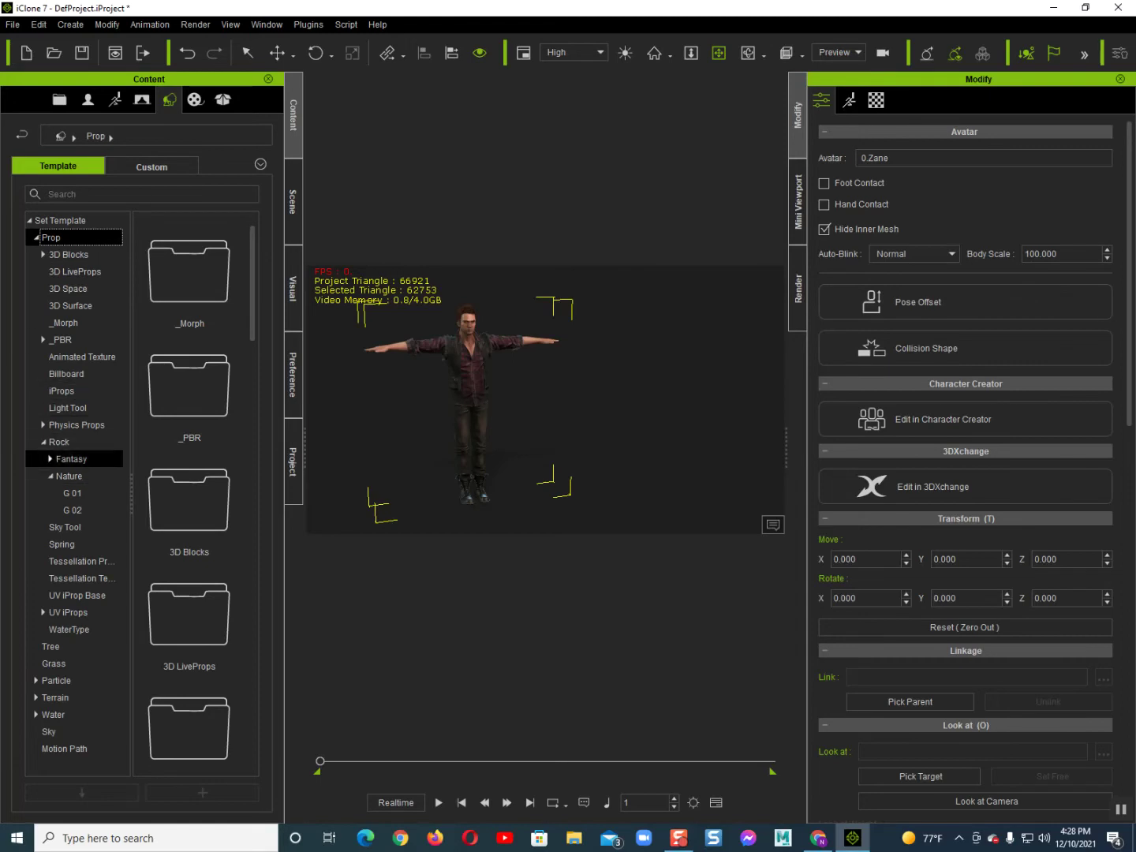
pyautogui.click(60, 442)
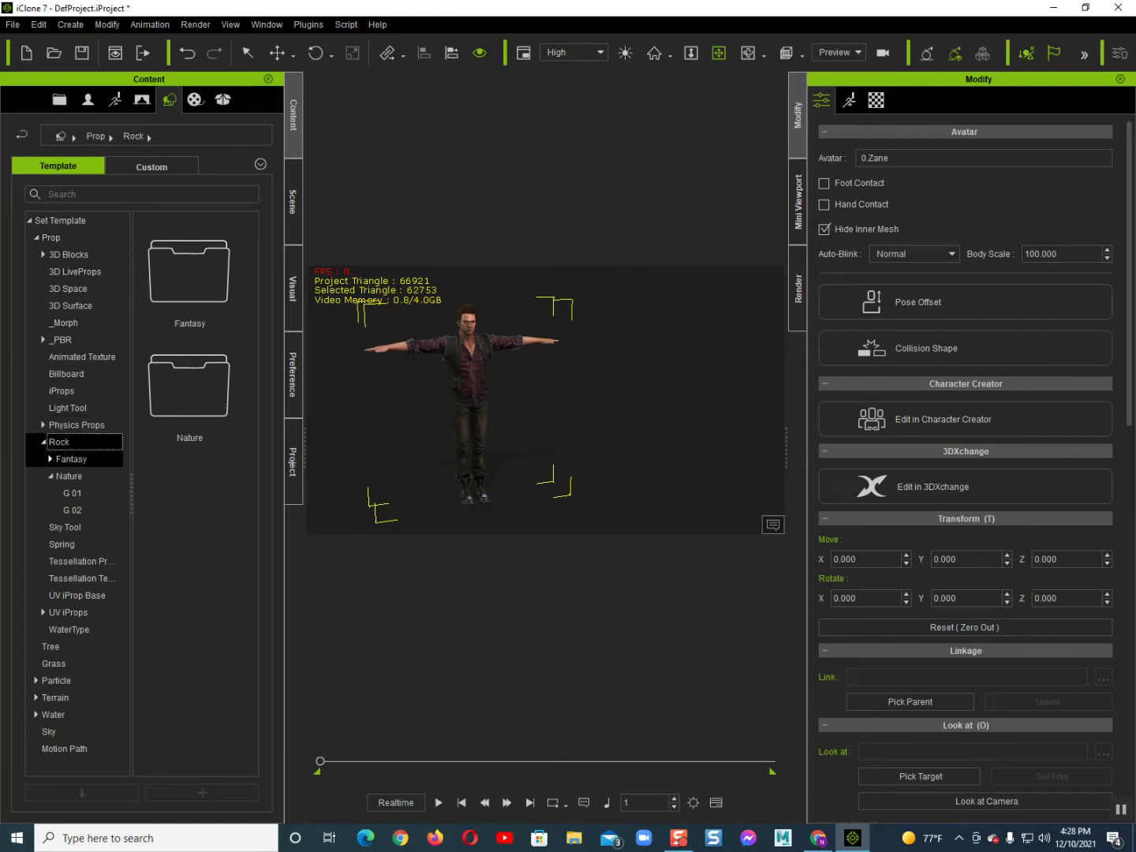
pyautogui.click(68, 475)
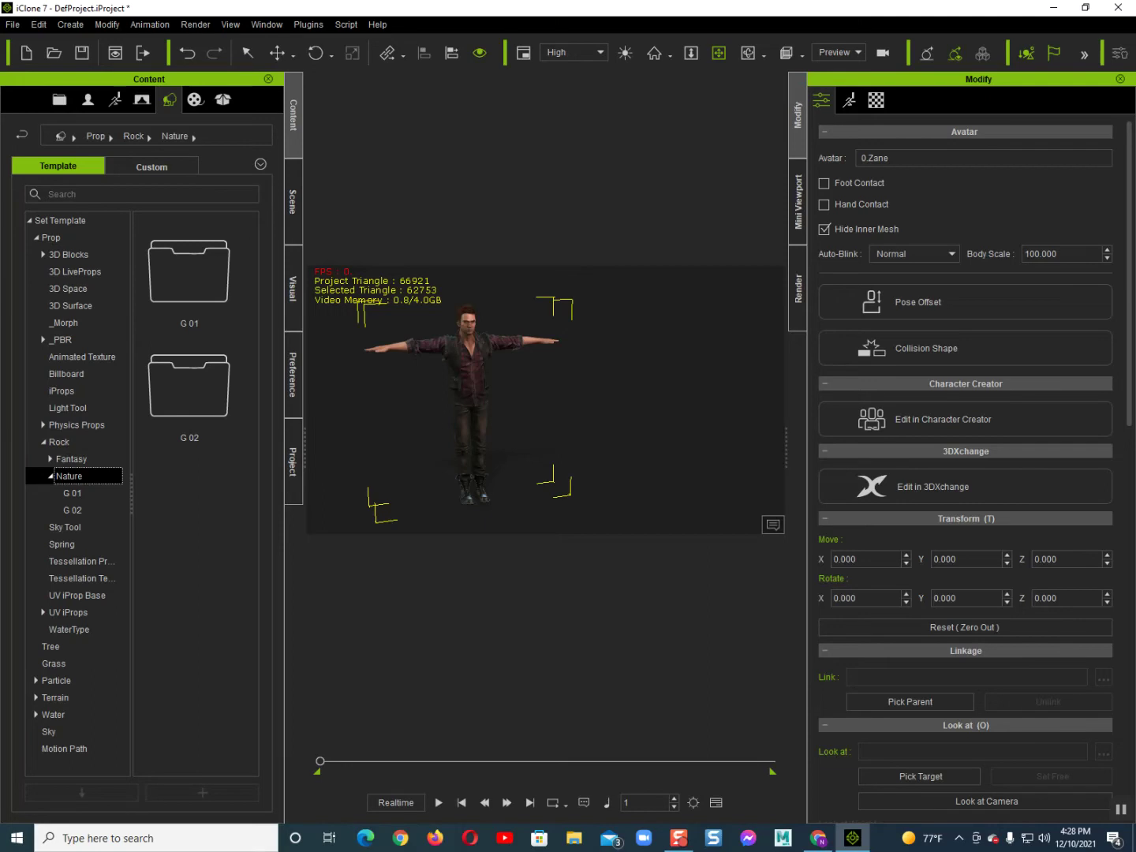
pyautogui.click(72, 494)
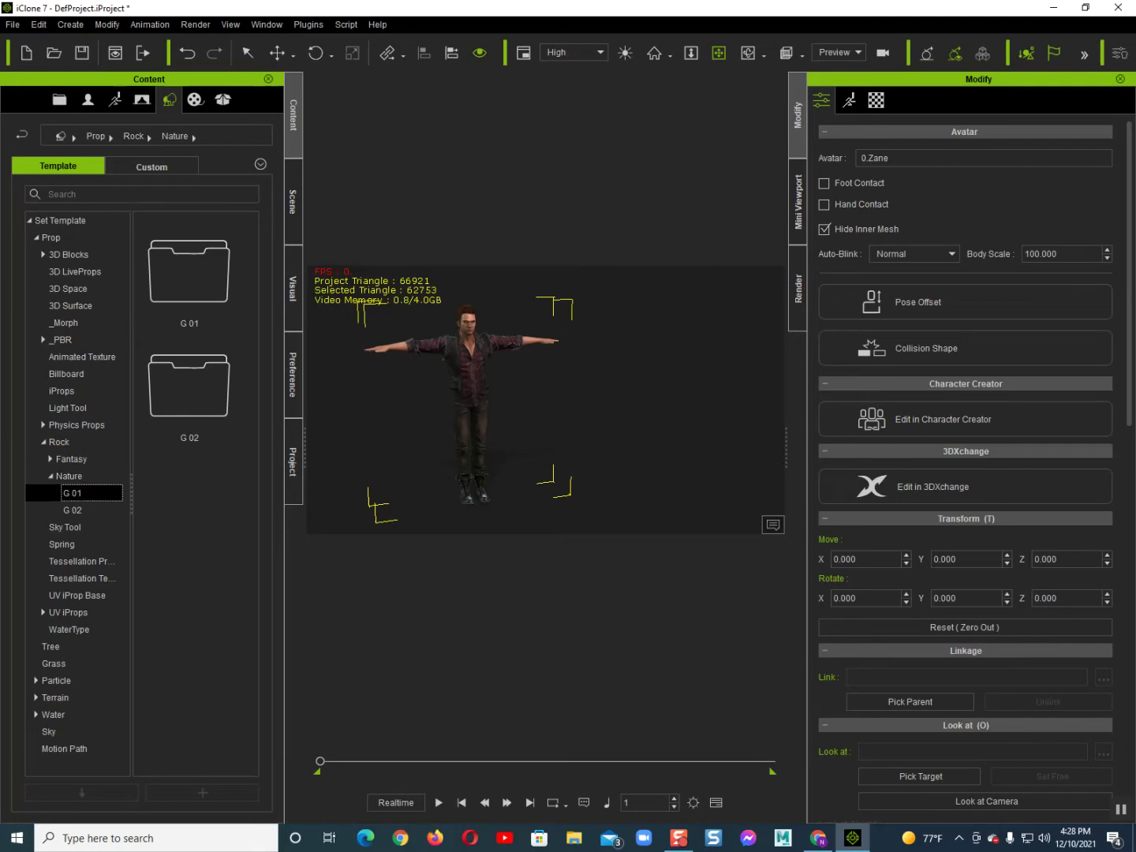
pyautogui.moveTo(188, 387); pyautogui.dragTo(596, 505)
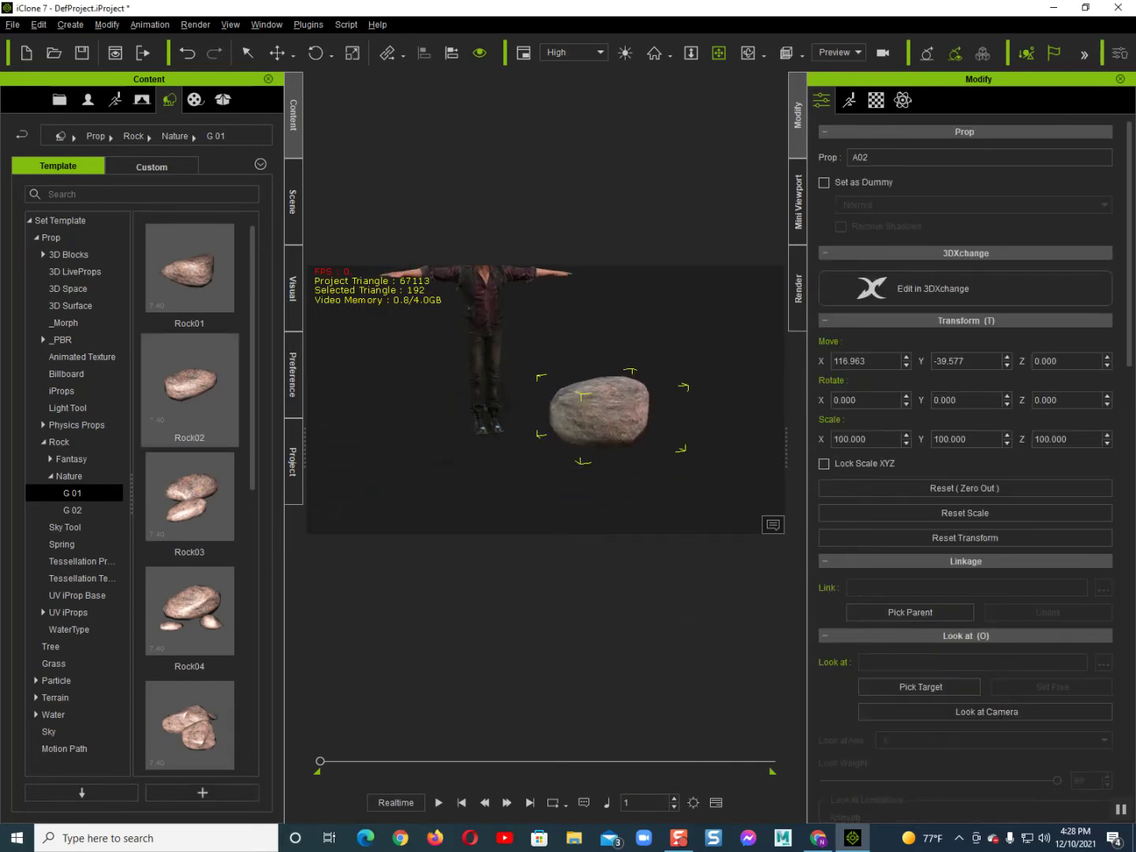
pyautogui.moveTo(604, 412); pyautogui.dragTo(600, 425, button='middle')
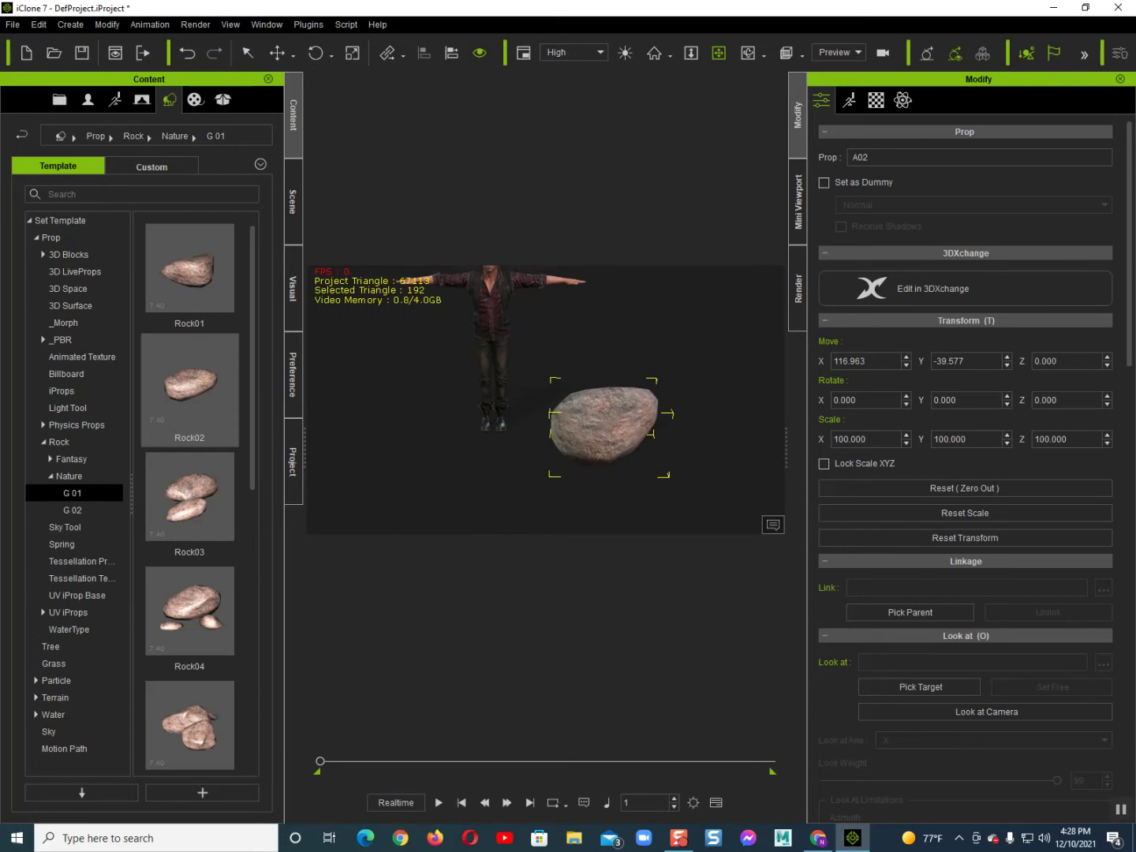
# - Scale the rock down uniformly on all axes to about 18.5
pyautogui.press('r')
pyautogui.moveTo(605, 440); pyautogui.dragTo(574, 508)
pyautogui.scroll(2, 568, 457)
pyautogui.keyDown('alt'); pyautogui.moveTo(575, 508); pyautogui.dragTo(607, 513, button='right'); pyautogui.keyUp('alt')
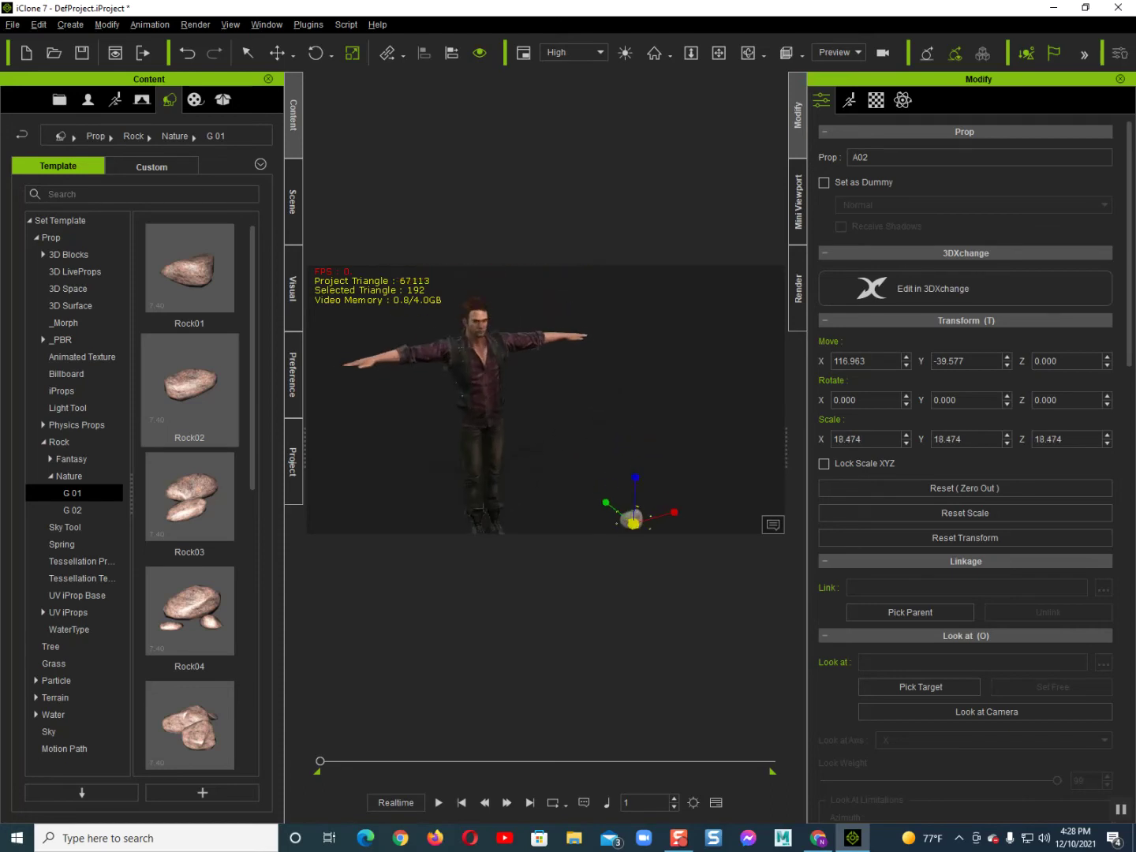
pyautogui.keyDown('alt'); pyautogui.moveTo(606, 514); pyautogui.dragTo(682, 511); pyautogui.keyUp('alt')
pyautogui.keyDown('alt'); pyautogui.moveTo(681, 512); pyautogui.dragTo(680, 492, button='right'); pyautogui.keyUp('alt')
pyautogui.scroll(1, 678, 488)
pyautogui.keyDown('alt'); pyautogui.moveTo(678, 487); pyautogui.dragTo(682, 508); pyautogui.keyUp('alt')
pyautogui.scroll(1, 685, 495)
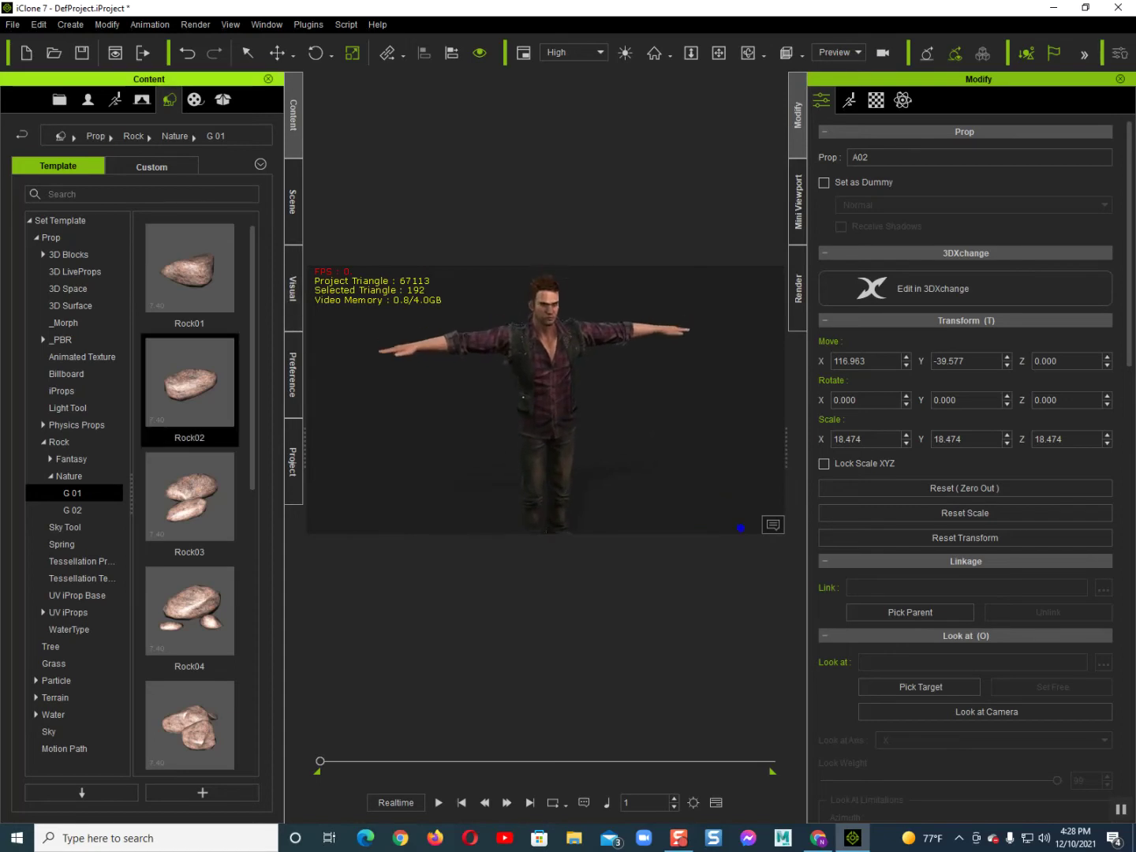
# - Apply the _Idle Pose from the Motion > 00_Pose templates to the avatar
pyautogui.click(115, 101)
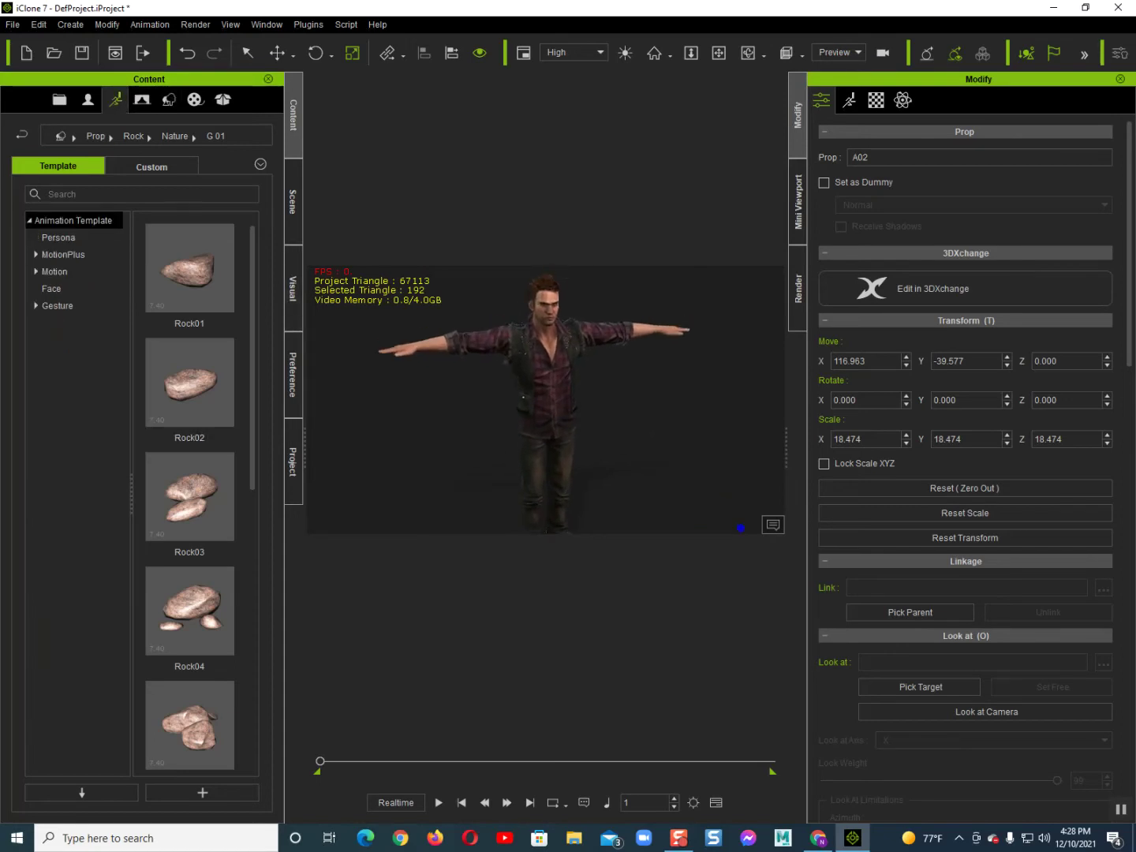
pyautogui.click(57, 272)
pyautogui.click(64, 254)
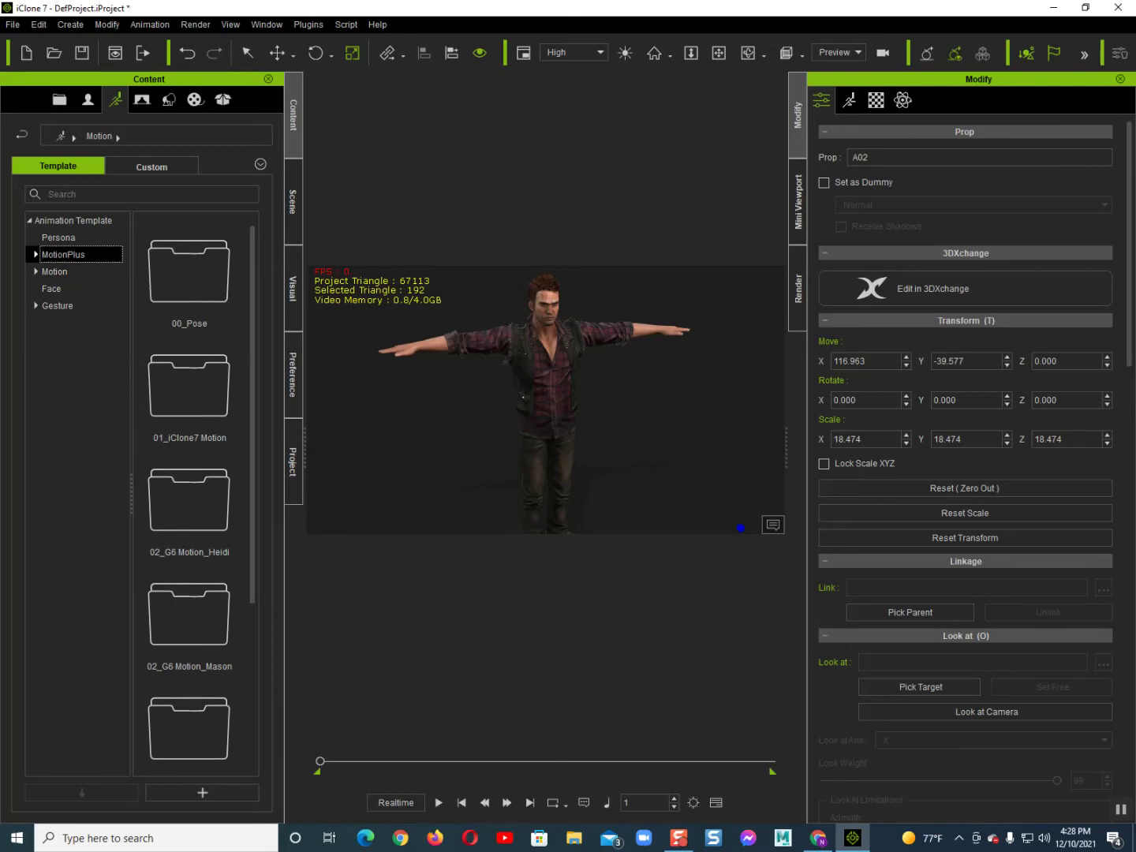
pyautogui.click(36, 253)
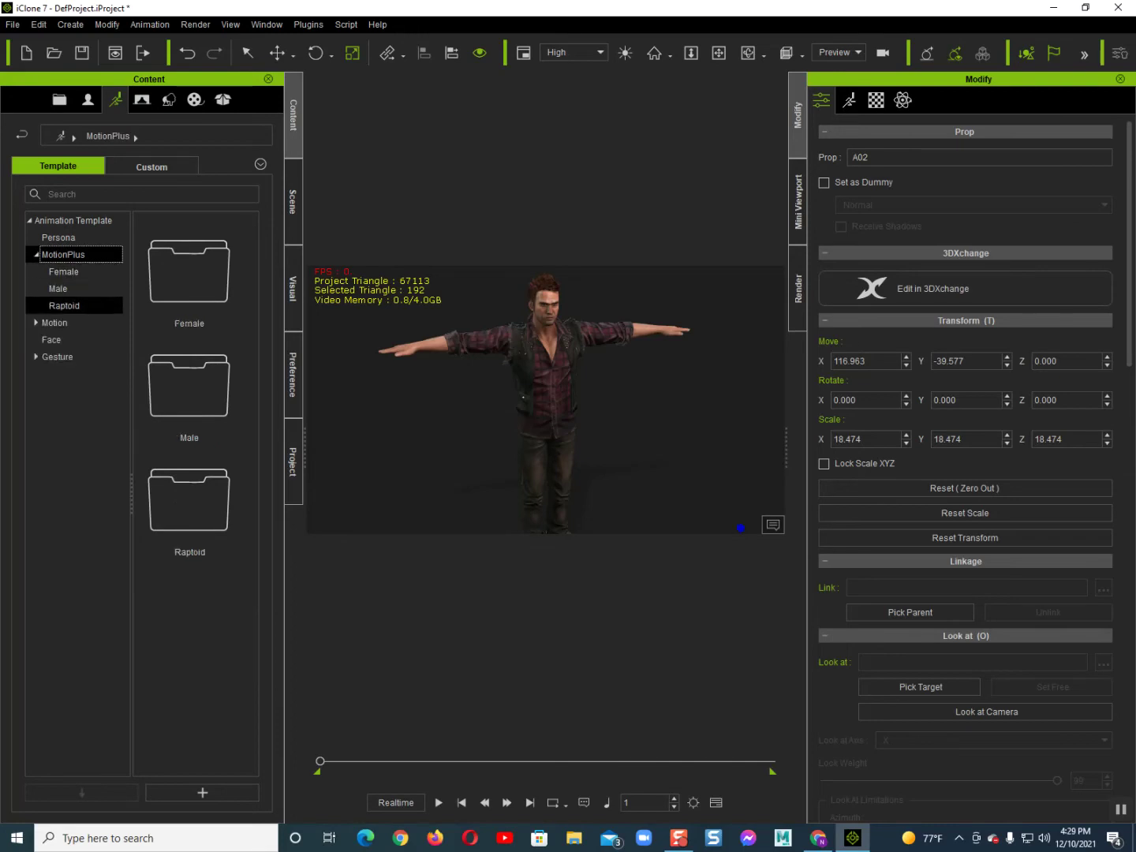
pyautogui.click(54, 324)
pyautogui.doubleClick(55, 323)
pyautogui.click(66, 340)
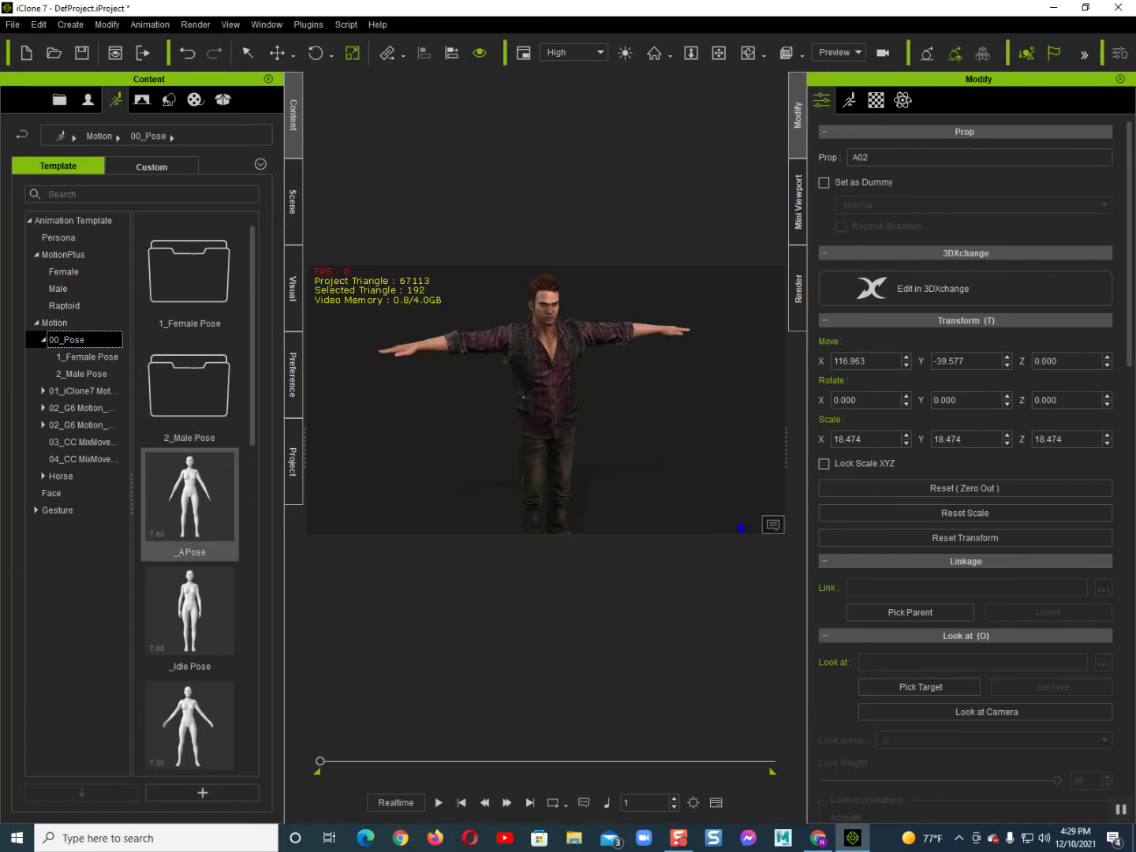
pyautogui.doubleClick(189, 611)
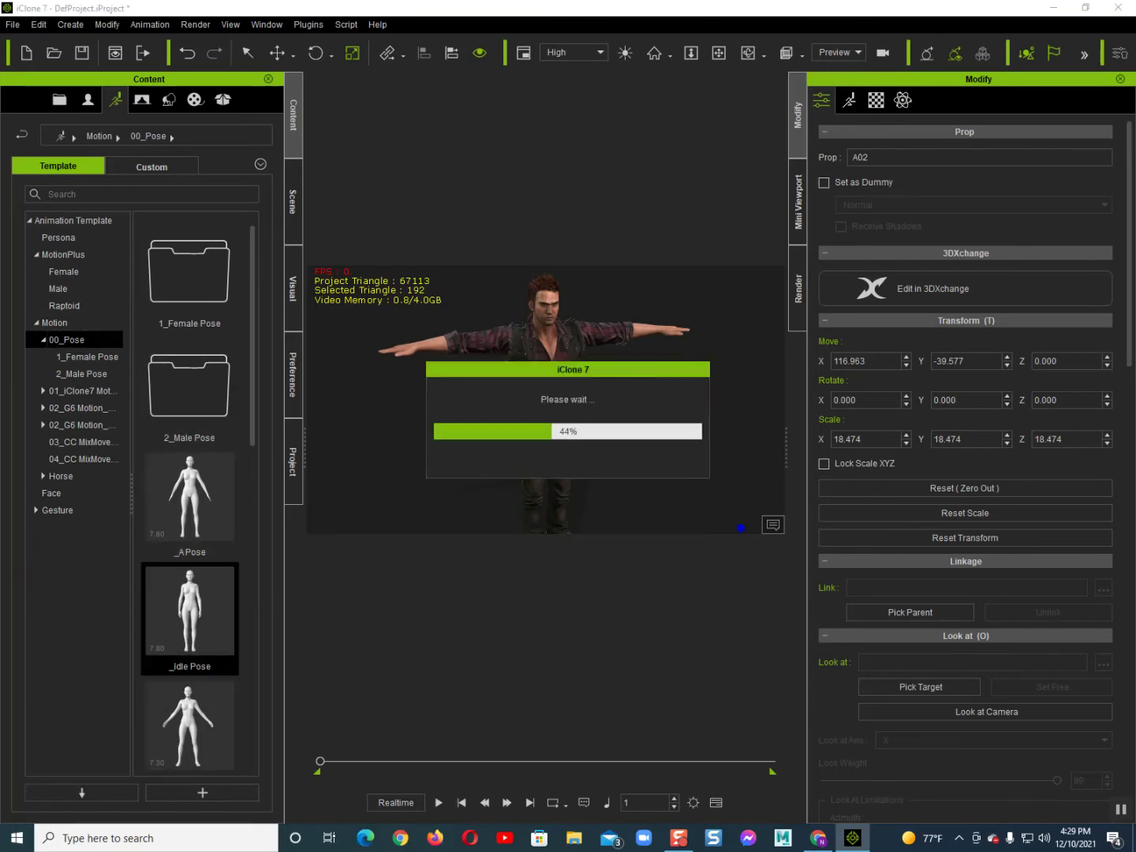
pyautogui.click(650, 452)
pyautogui.moveTo(189, 611); pyautogui.dragTo(536, 331)
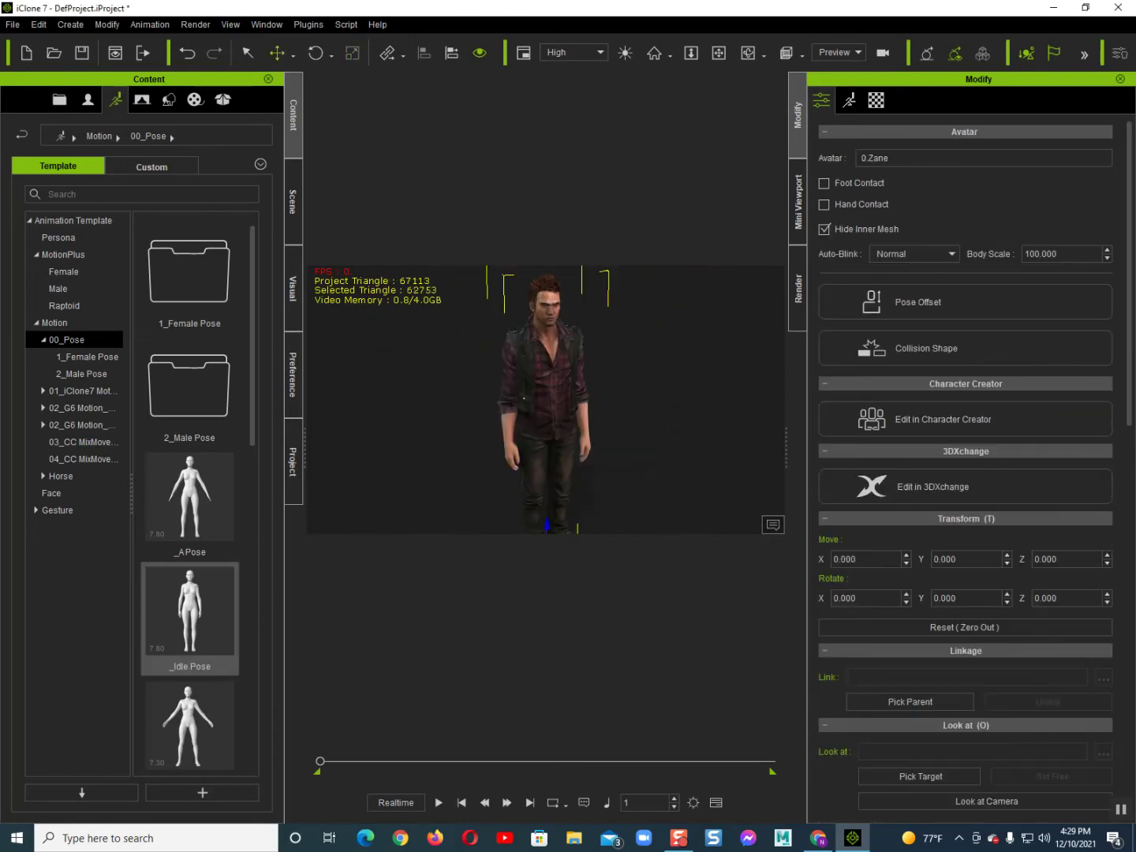
# - Start Edit Motion Layer for the avatar and rotate the right upper arm forward from the shoulder
pyautogui.scroll(3, 544, 399)
pyautogui.moveTo(544, 398)
pyautogui.mouseDown(button='right')
pyautogui.moveTo(529, 399)
pyautogui.moveTo(595, 398)
pyautogui.moveTo(553, 399)
pyautogui.moveTo(558, 390)
pyautogui.moveTo(557, 403)
pyautogui.mouseUp(button='right')
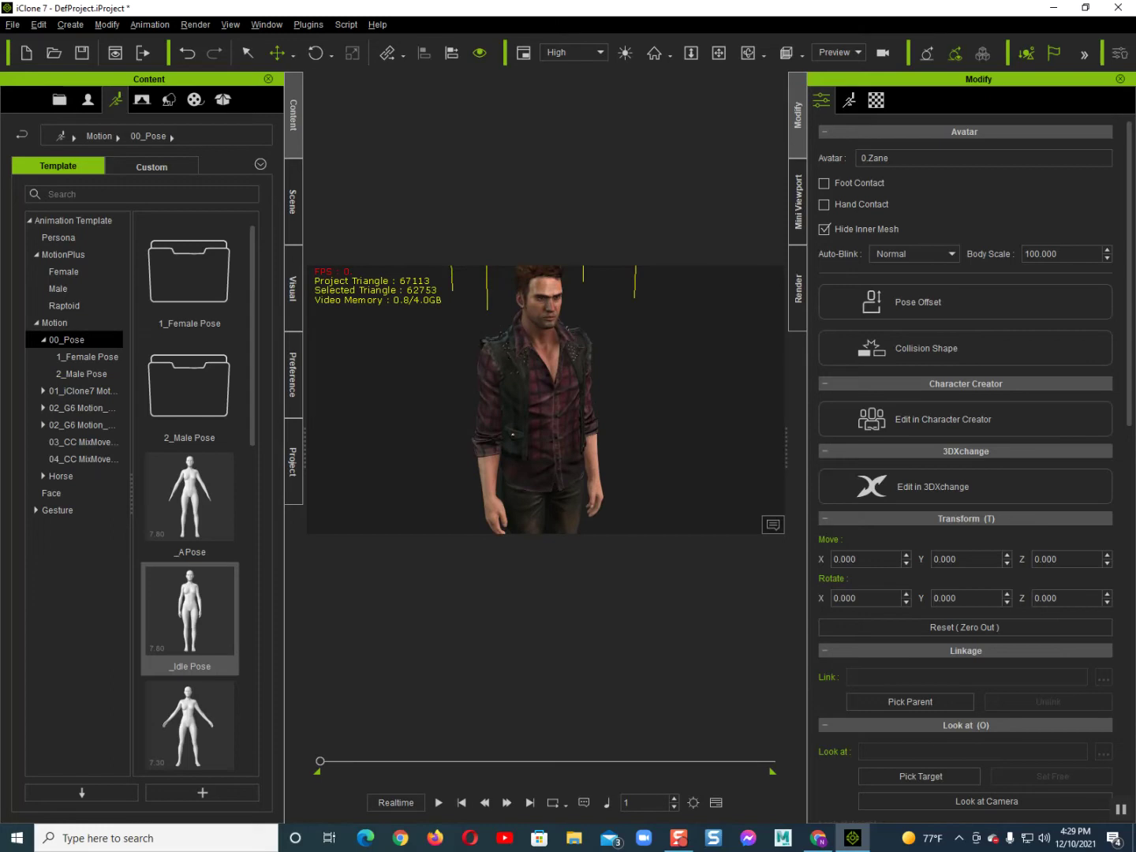
pyautogui.scroll(1, 552, 400)
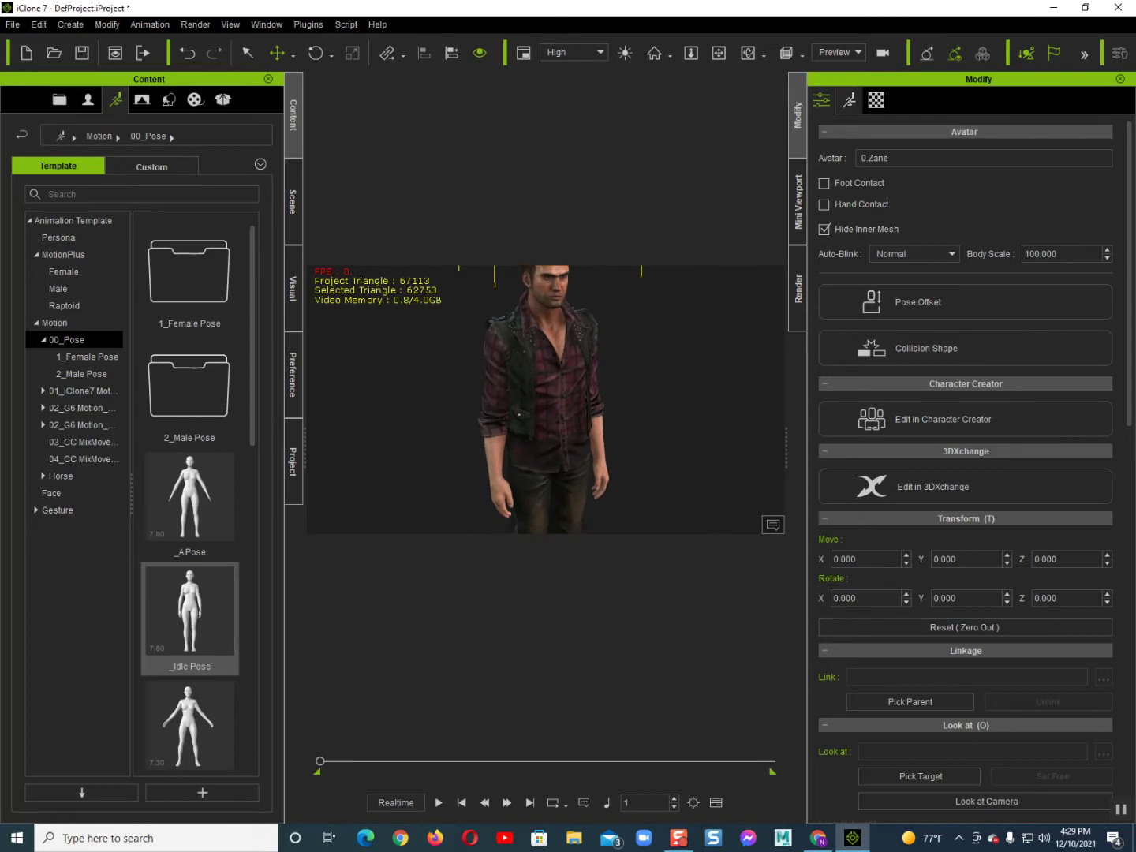
pyautogui.click(848, 101)
pyautogui.click(821, 100)
pyautogui.click(848, 101)
pyautogui.click(943, 266)
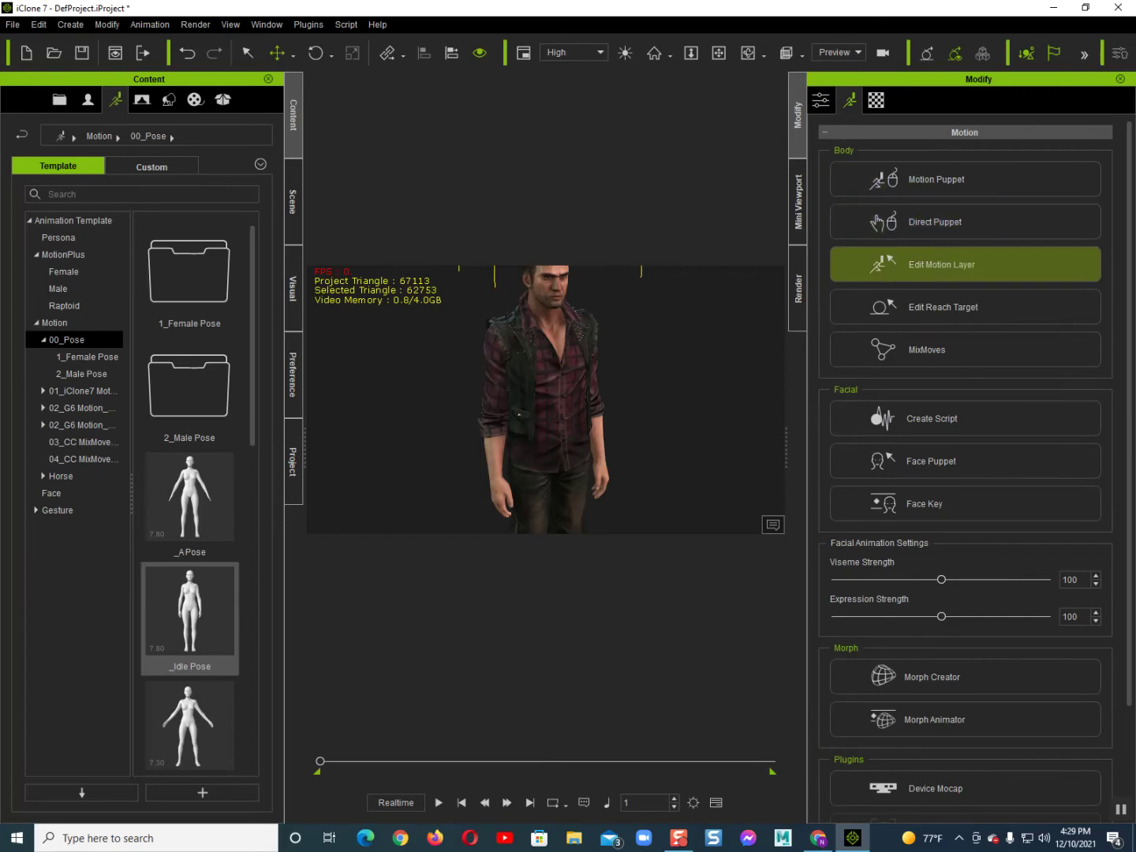
pyautogui.click(887, 215)
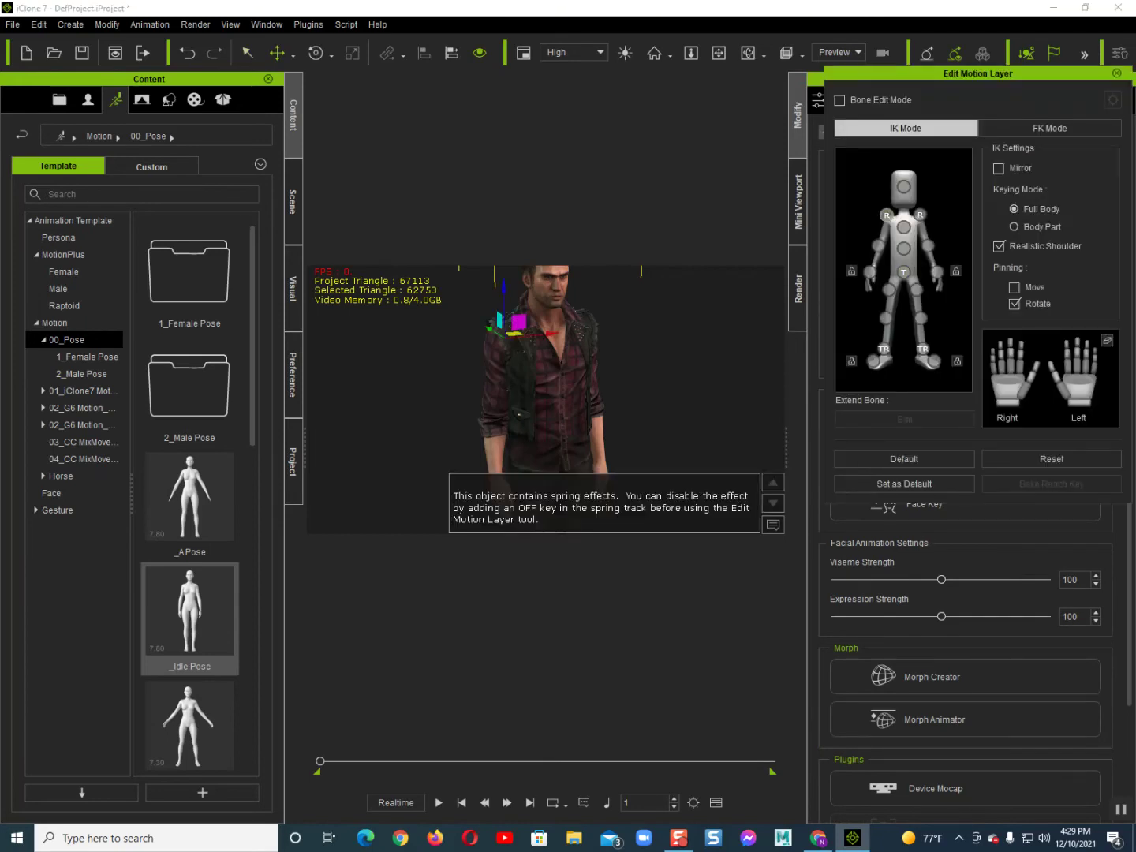
pyautogui.press('e')
pyautogui.moveTo(520, 353)
pyautogui.mouseDown()
pyautogui.moveTo(519, 306)
pyautogui.moveTo(520, 337)
pyautogui.mouseUp()
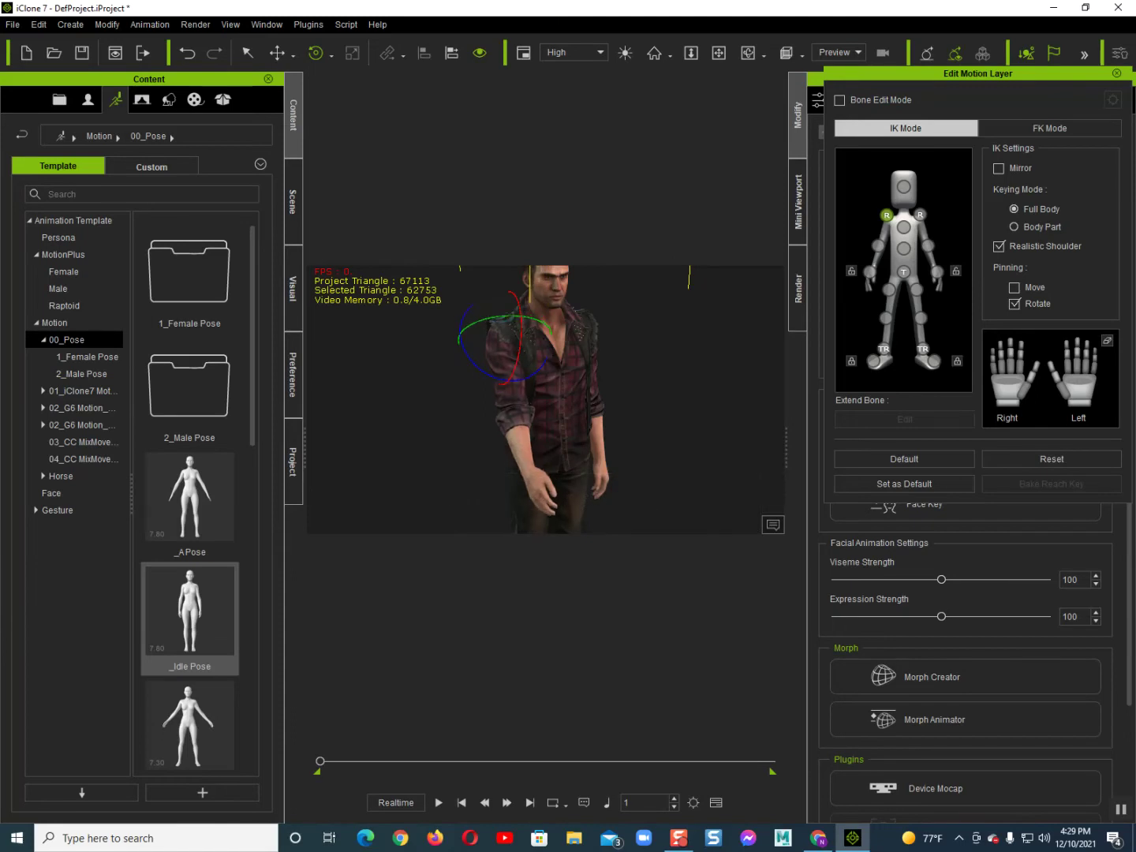
# - Bend the avatar's right forearm forward at the elbow, turn the right hand palm up, and close the motion layer editor
pyautogui.click(876, 244)
pyautogui.moveTo(529, 415); pyautogui.dragTo(527, 369)
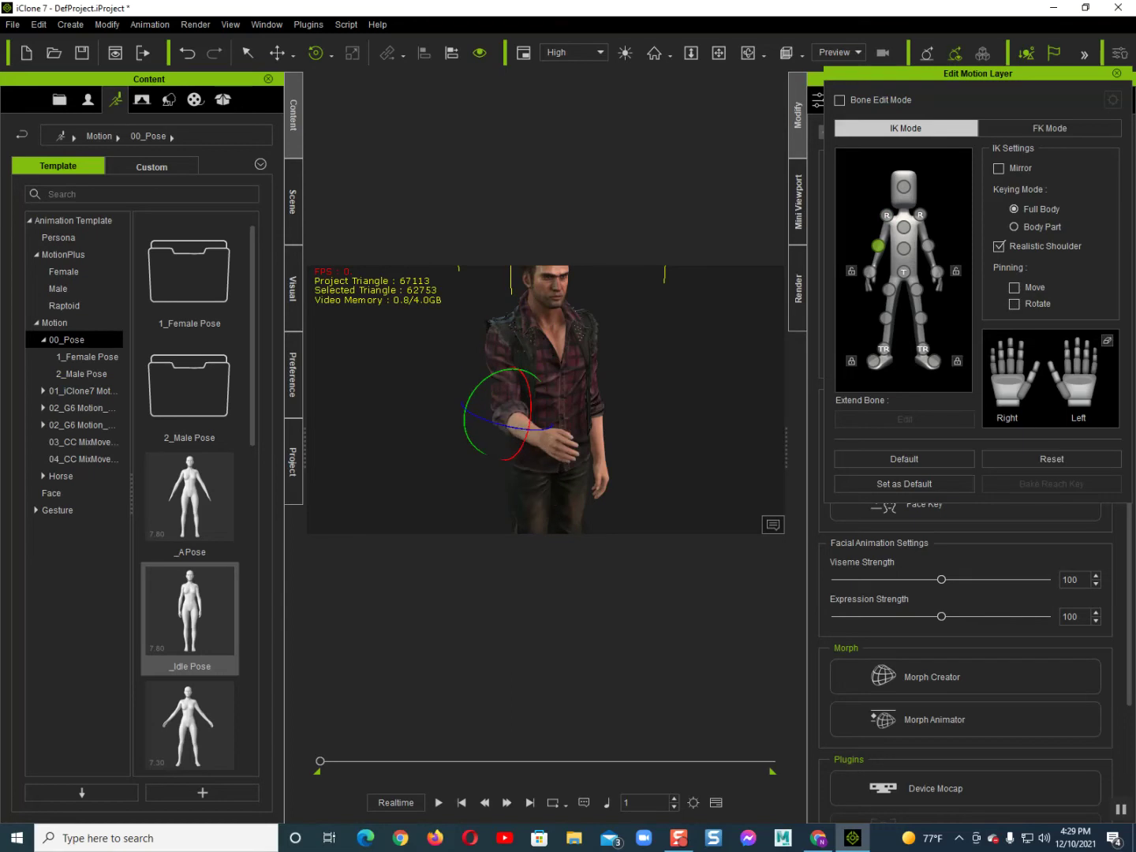
pyautogui.click(870, 272)
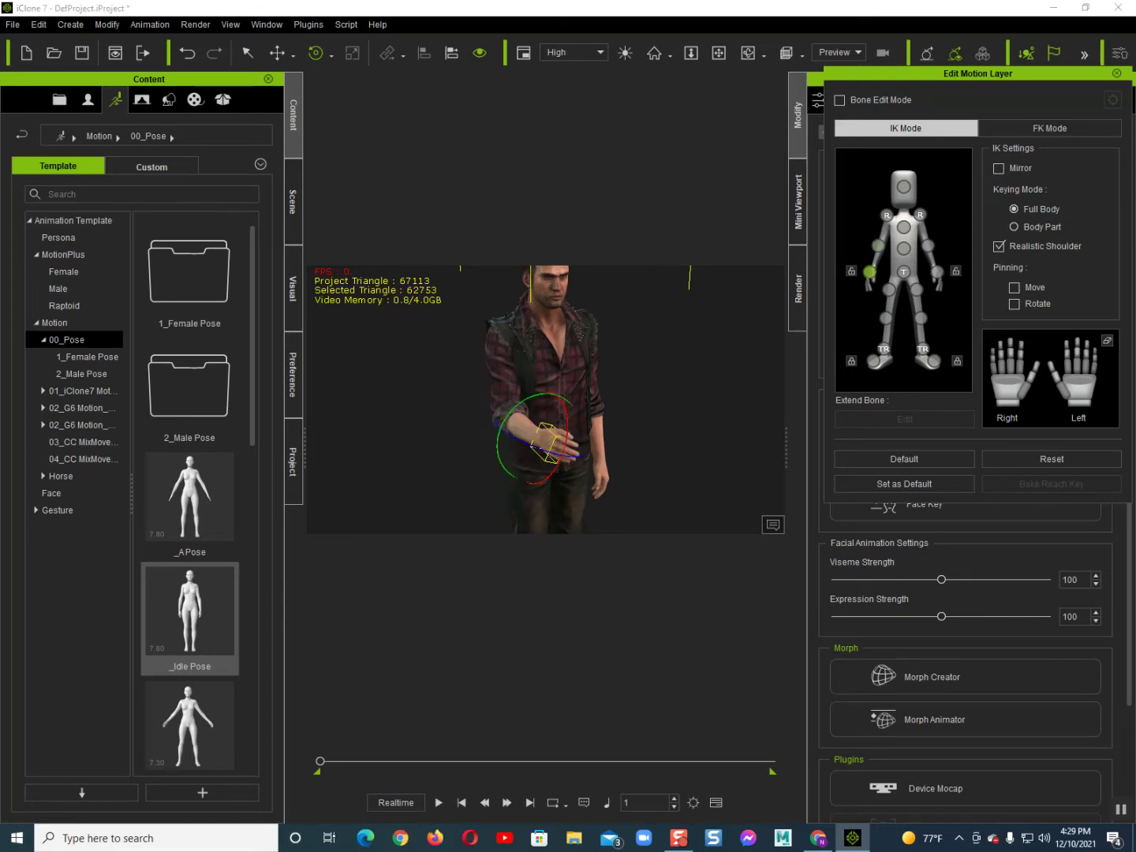
pyautogui.moveTo(500, 446); pyautogui.dragTo(502, 499)
pyautogui.moveTo(544, 465); pyautogui.dragTo(521, 494, button='right')
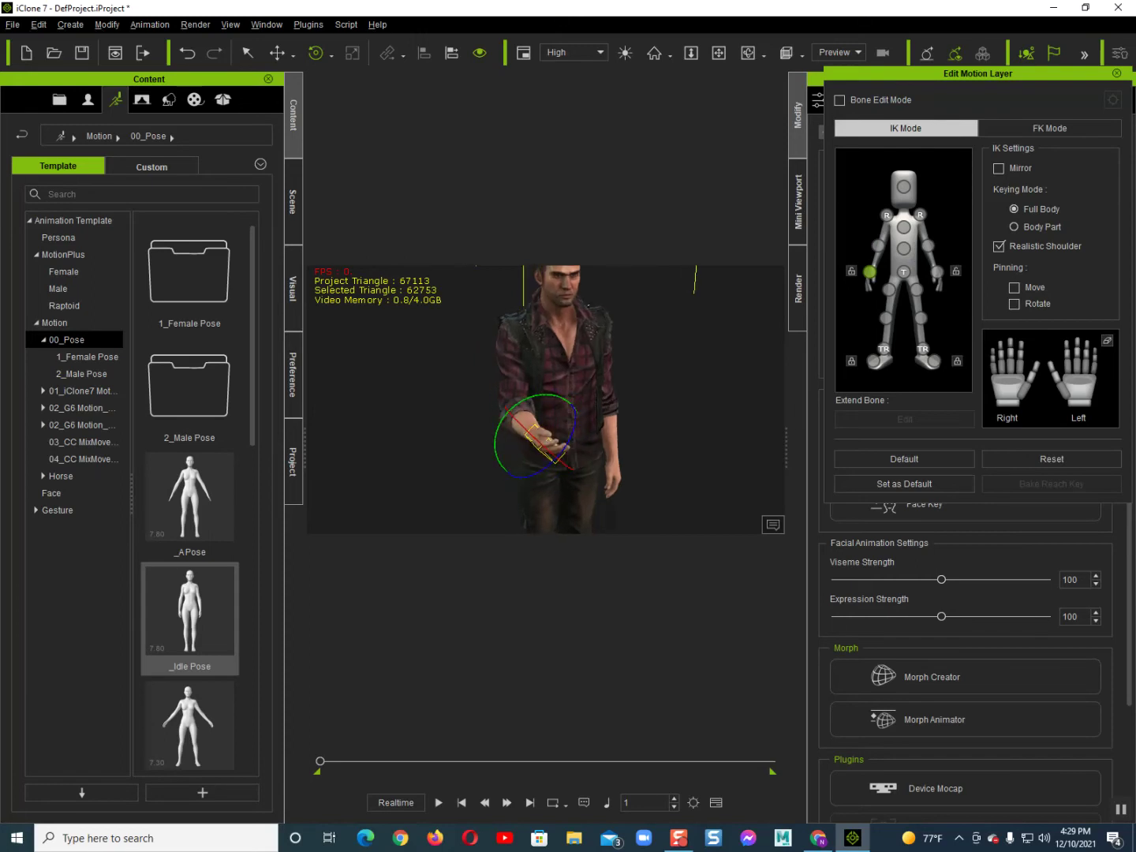
pyautogui.scroll(3, 544, 434)
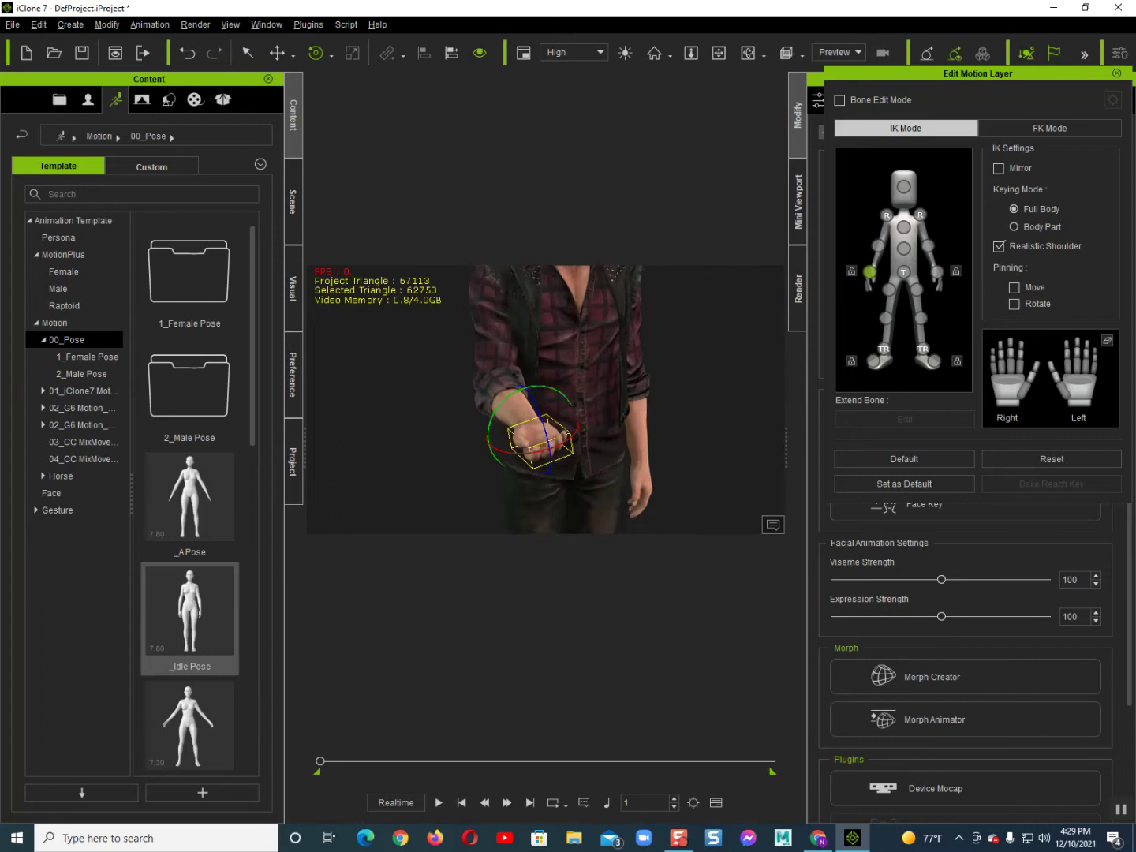
pyautogui.moveTo(544, 442); pyautogui.dragTo(549, 402, button='middle')
pyautogui.moveTo(548, 402); pyautogui.dragTo(507, 424, button='right')
pyautogui.scroll(1, 545, 410)
pyautogui.scroll(-4, 522, 418)
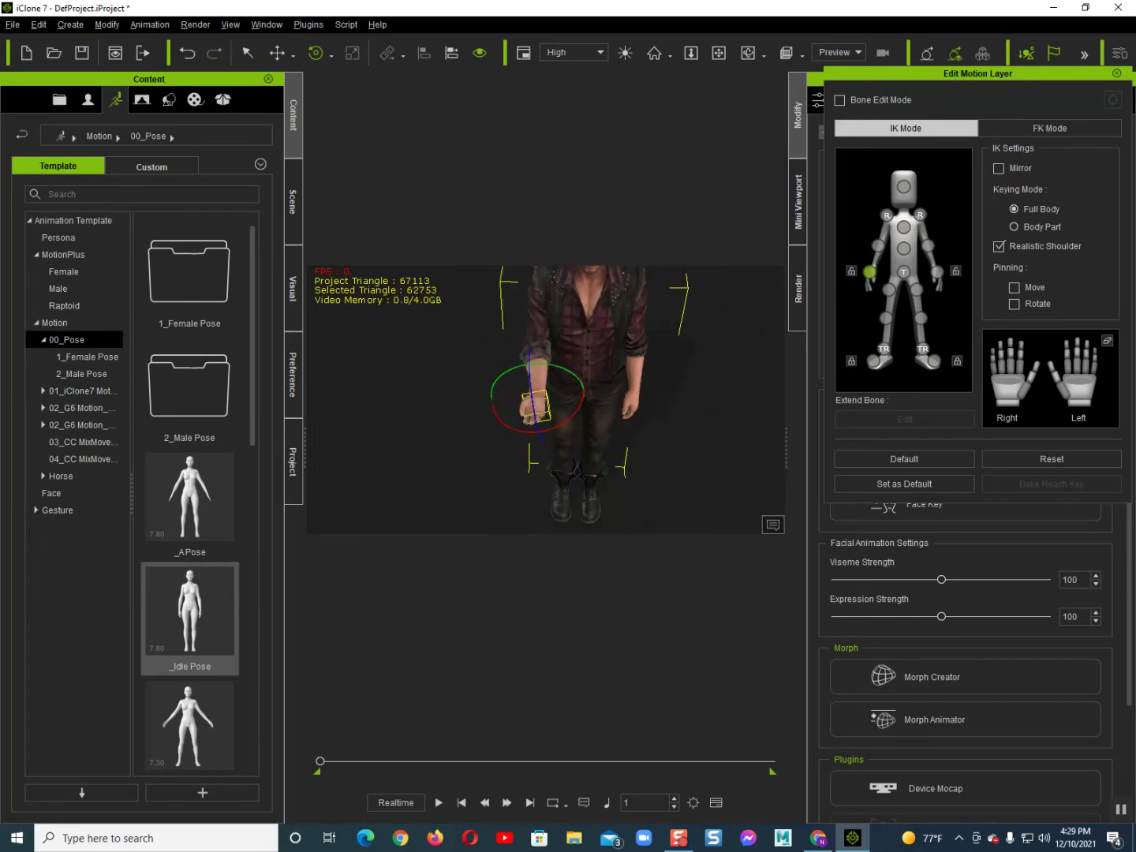
pyautogui.scroll(2, 529, 418)
pyautogui.moveTo(544, 426); pyautogui.dragTo(455, 334, button='middle')
pyautogui.click(1116, 74)
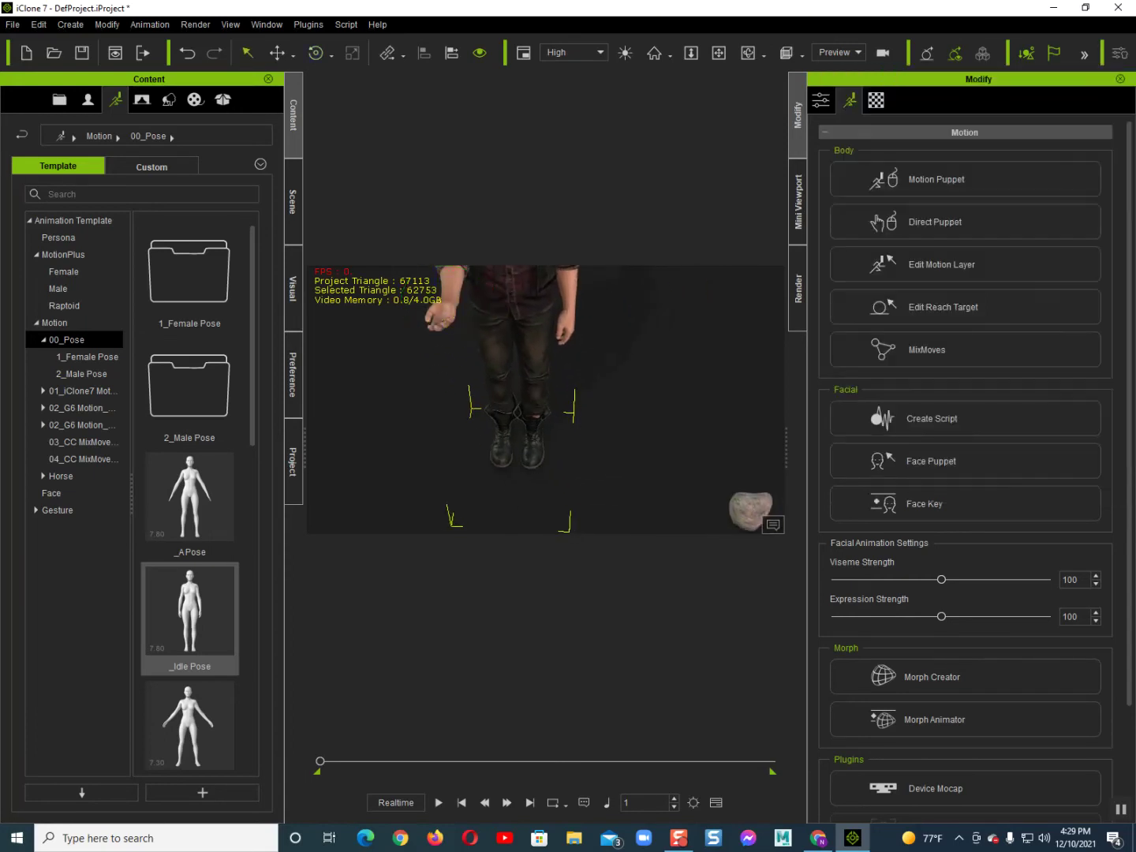
# - Align the rock to the avatar on the X, Y and Z axes, using Center as the reference point
pyautogui.click(749, 510)
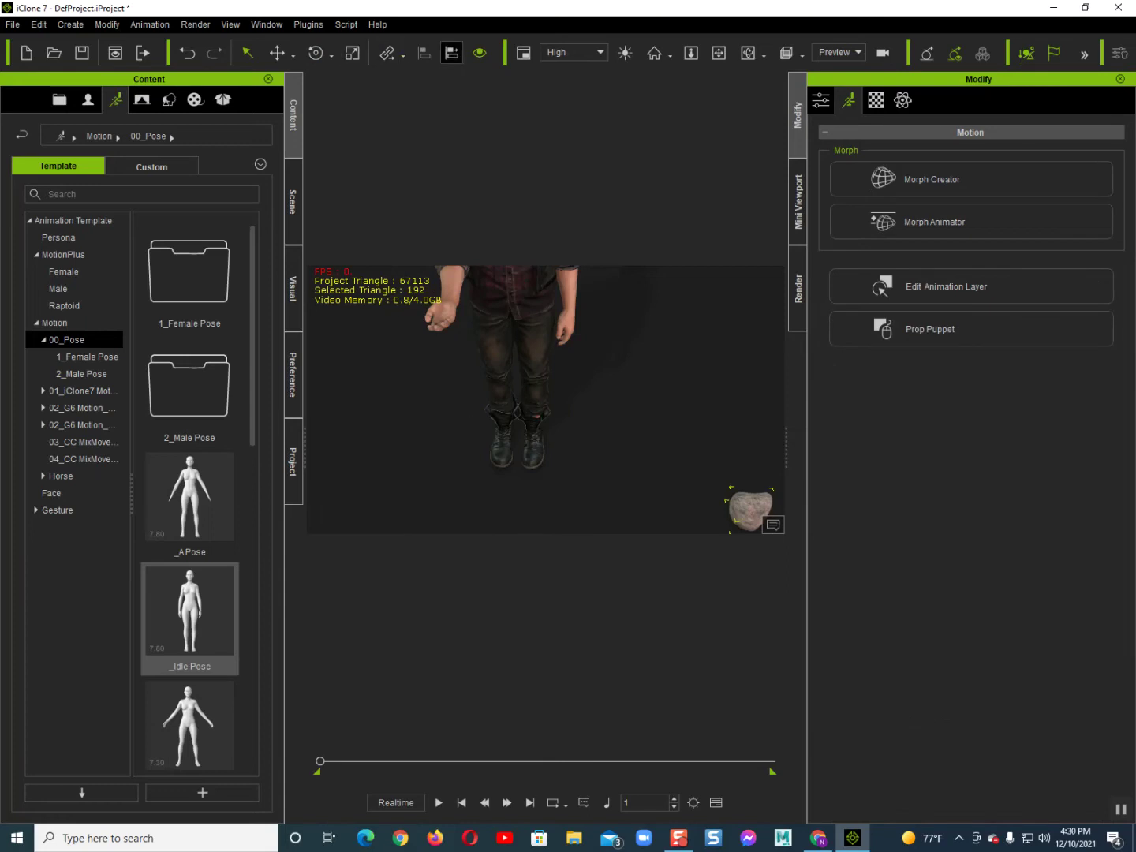
pyautogui.click(450, 53)
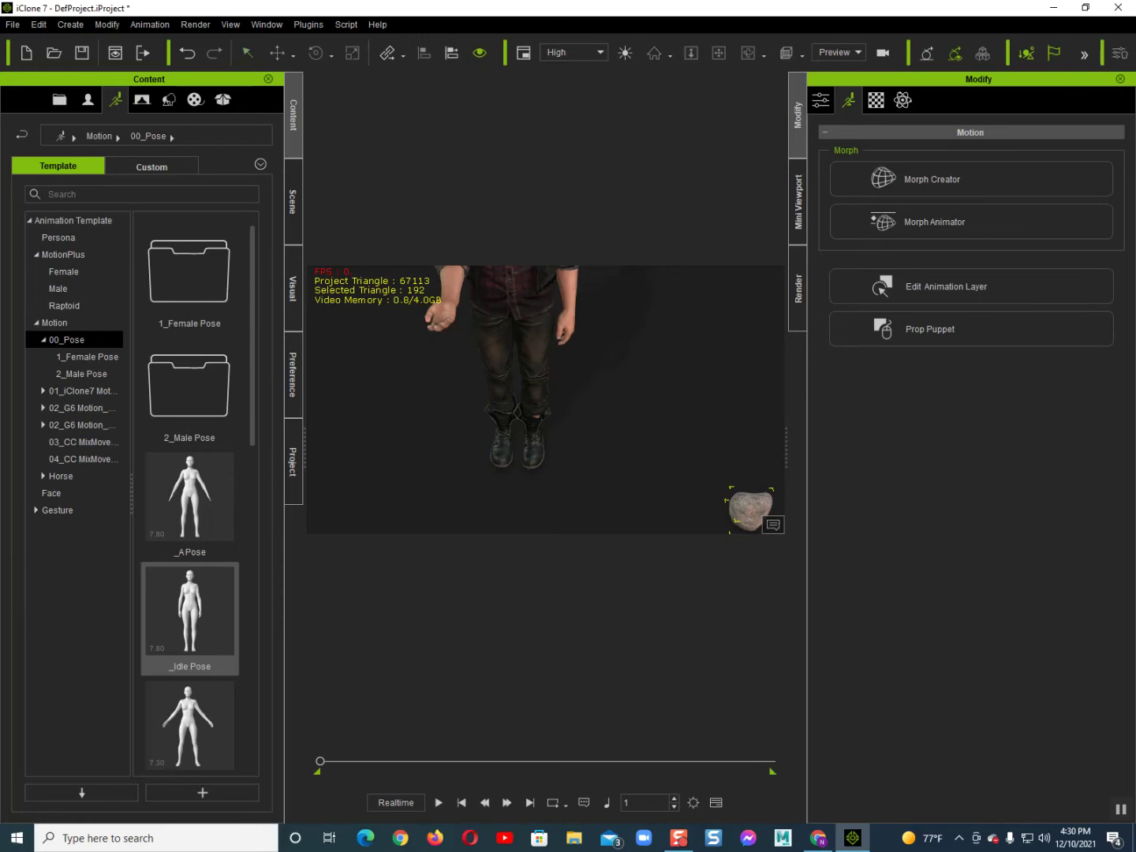
pyautogui.click(749, 508)
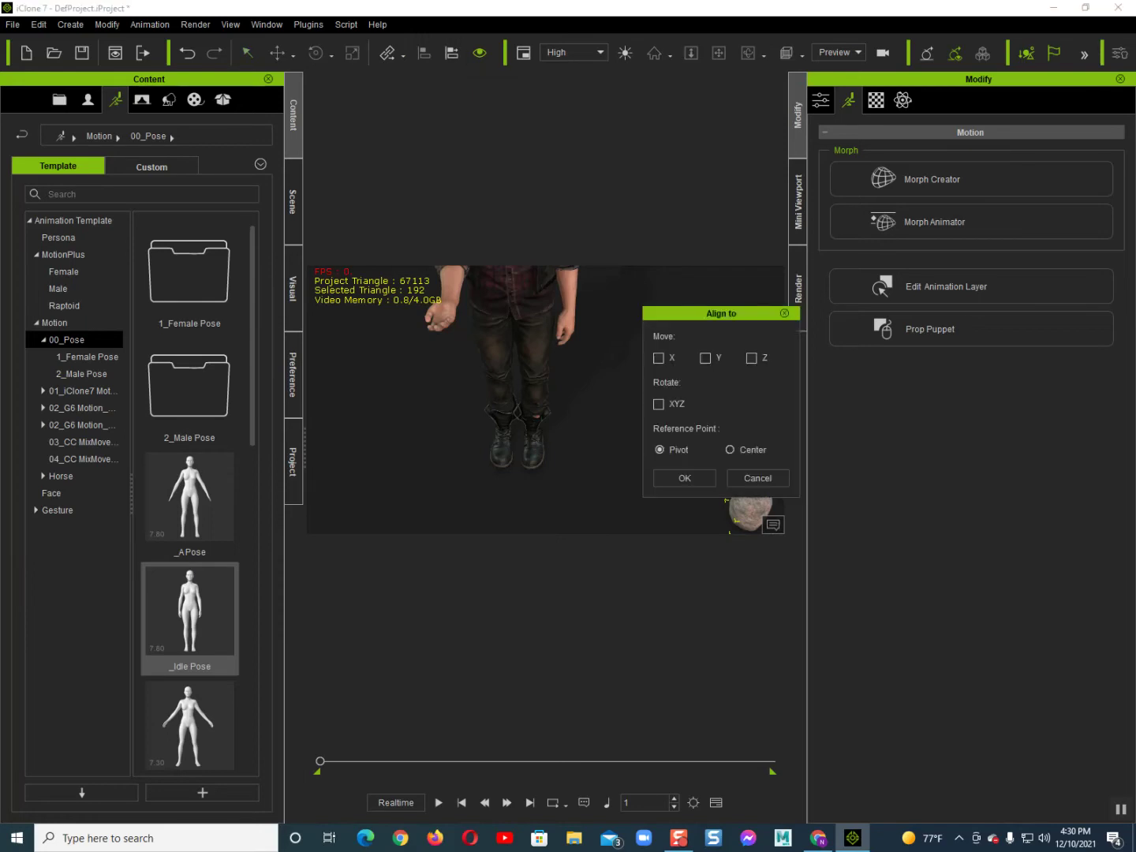
pyautogui.click(658, 358)
pyautogui.click(706, 357)
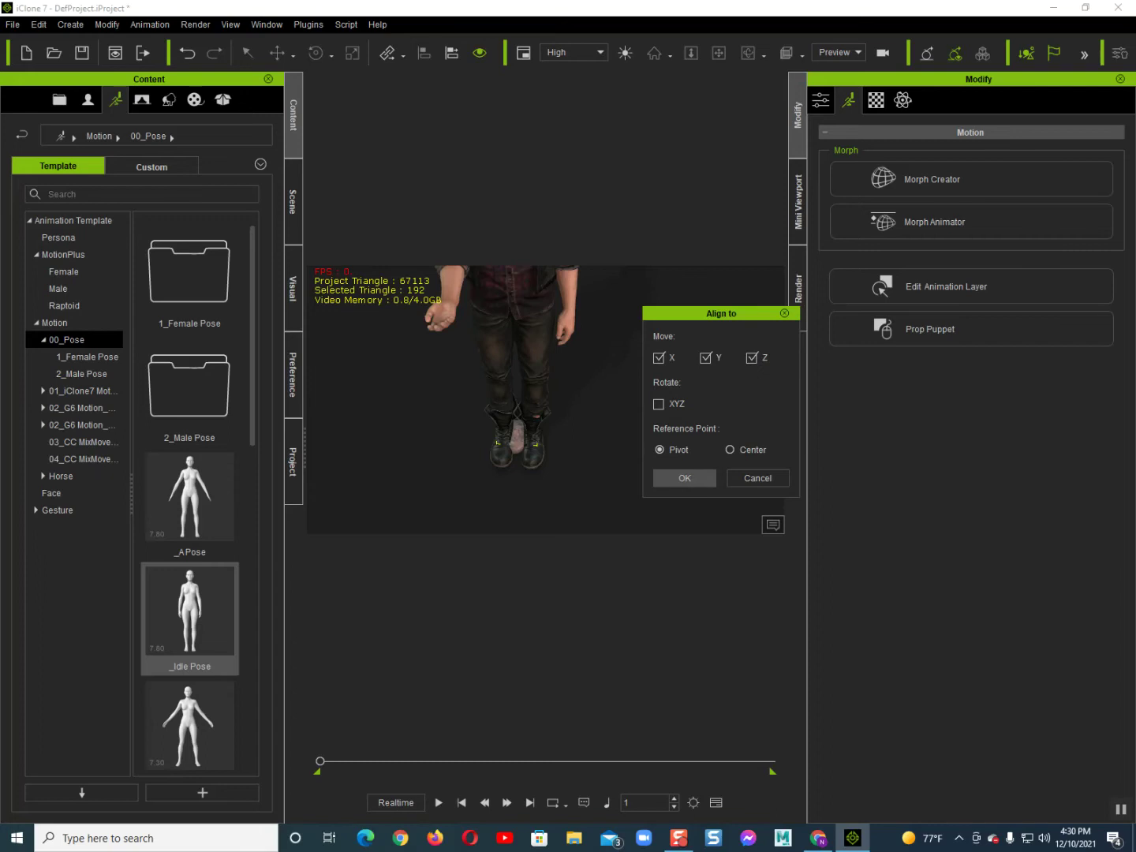
pyautogui.click(730, 449)
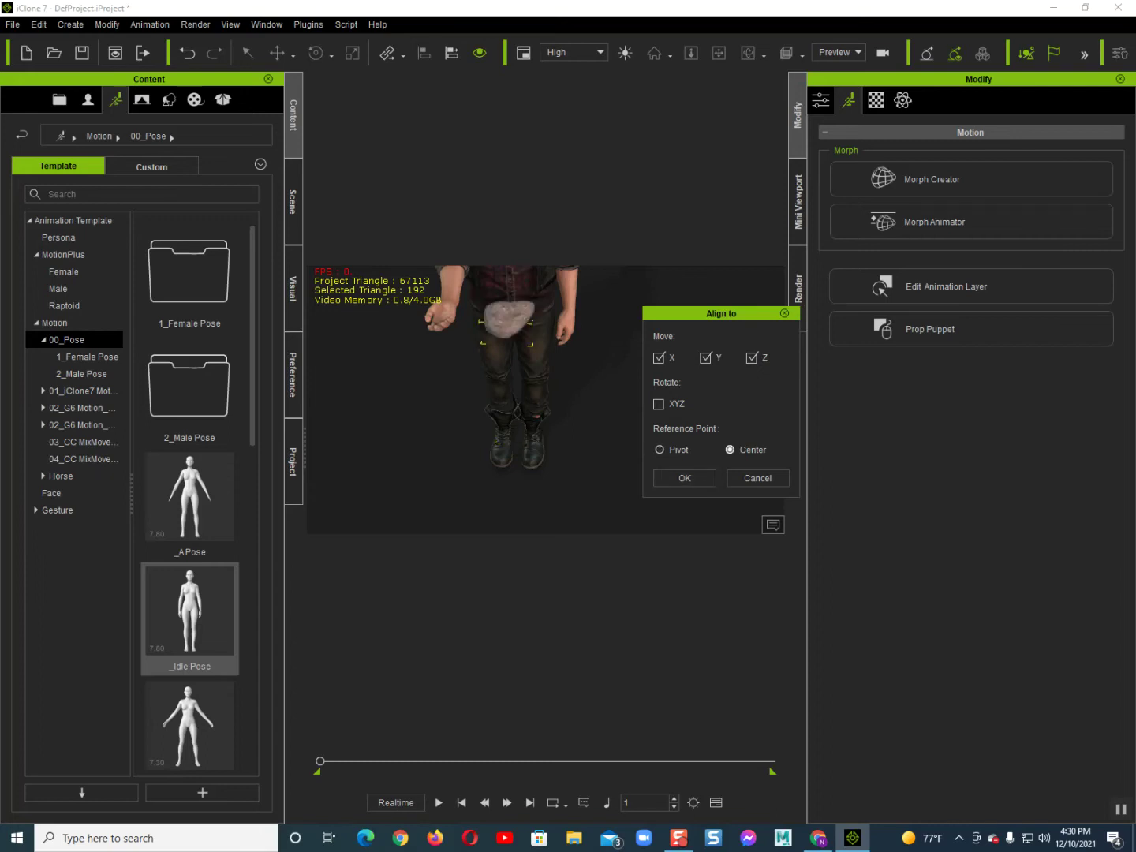
pyautogui.click(684, 479)
# - Move the rock out in front of the avatar's body, close to the right hand
pyautogui.moveTo(545, 387); pyautogui.dragTo(584, 489, button='middle')
pyautogui.moveTo(552, 426); pyautogui.dragTo(494, 371, button='right')
pyautogui.press('w')
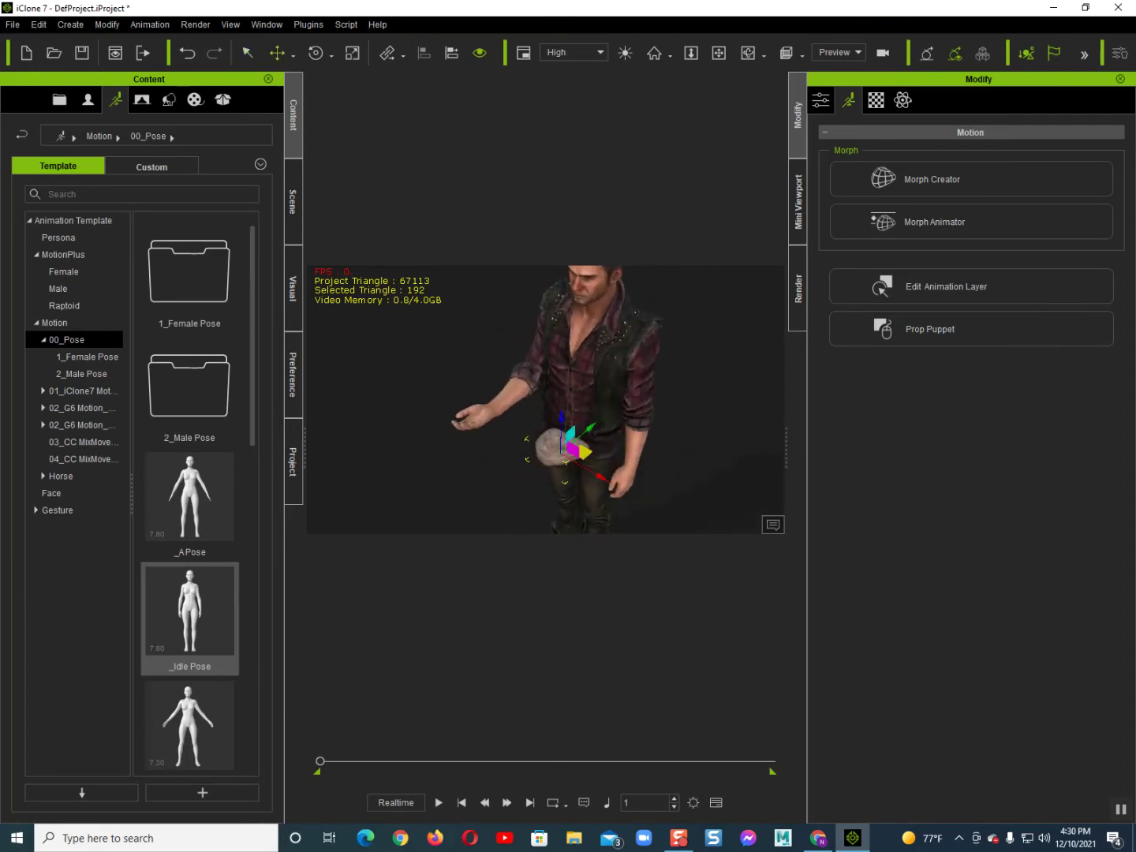
pyautogui.moveTo(584, 451); pyautogui.dragTo(565, 419)
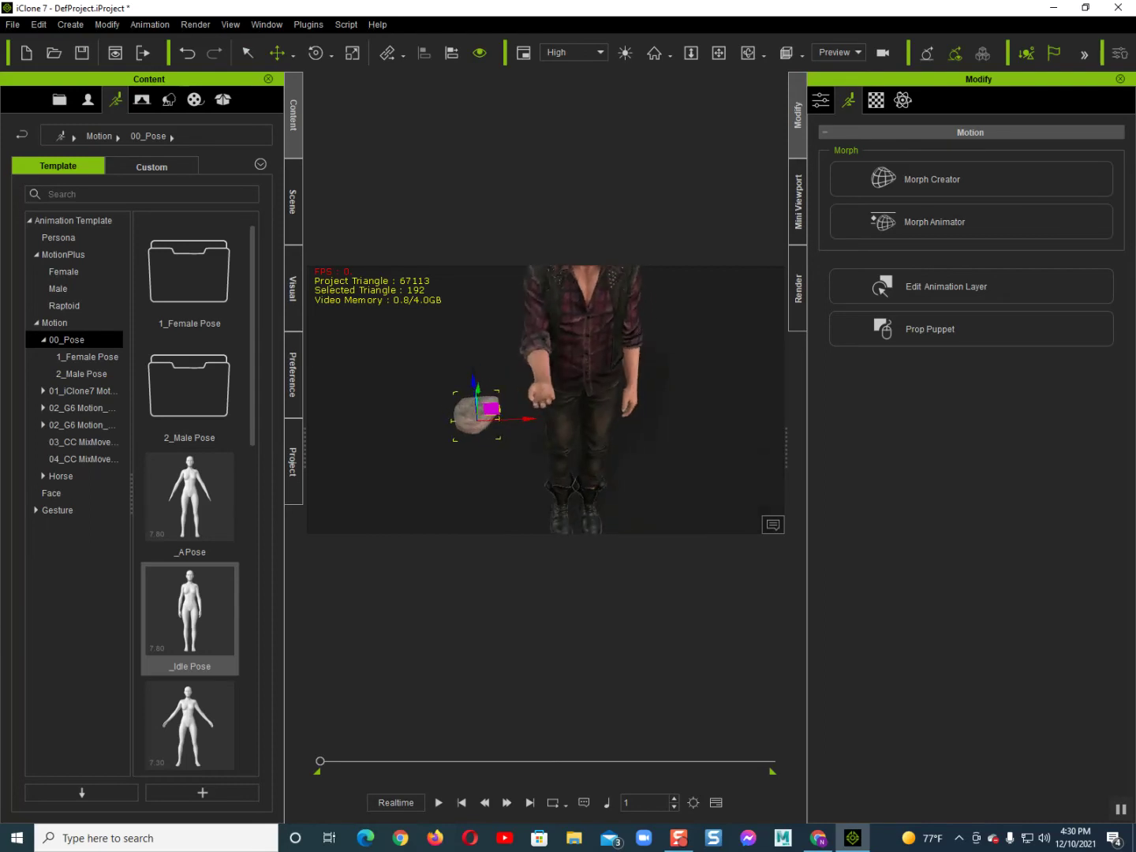
pyautogui.moveTo(519, 419); pyautogui.dragTo(676, 419)
pyautogui.moveTo(536, 402); pyautogui.dragTo(513, 361)
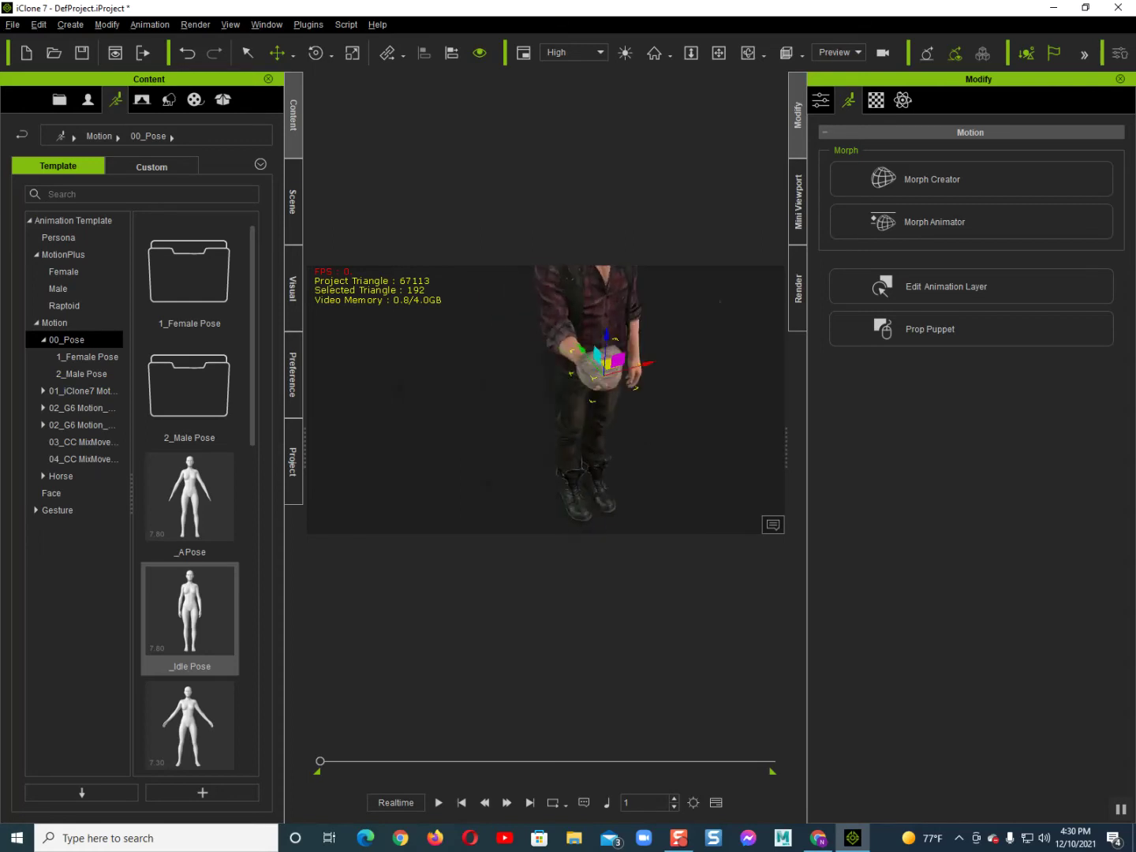
# - Scale the rock down uniformly to about 7.9 and move it over the avatar's right palm
pyautogui.scroll(5, 602, 361)
pyautogui.moveTo(717, 315); pyautogui.dragTo(647, 316)
pyautogui.keyDown('alt'); pyautogui.moveTo(647, 317); pyautogui.dragTo(544, 384, button='middle'); pyautogui.keyUp('alt')
pyautogui.keyDown('alt'); pyautogui.moveTo(543, 383); pyautogui.dragTo(513, 394); pyautogui.keyUp('alt')
pyautogui.moveTo(596, 373); pyautogui.dragTo(584, 438)
pyautogui.press('r')
pyautogui.press('w')
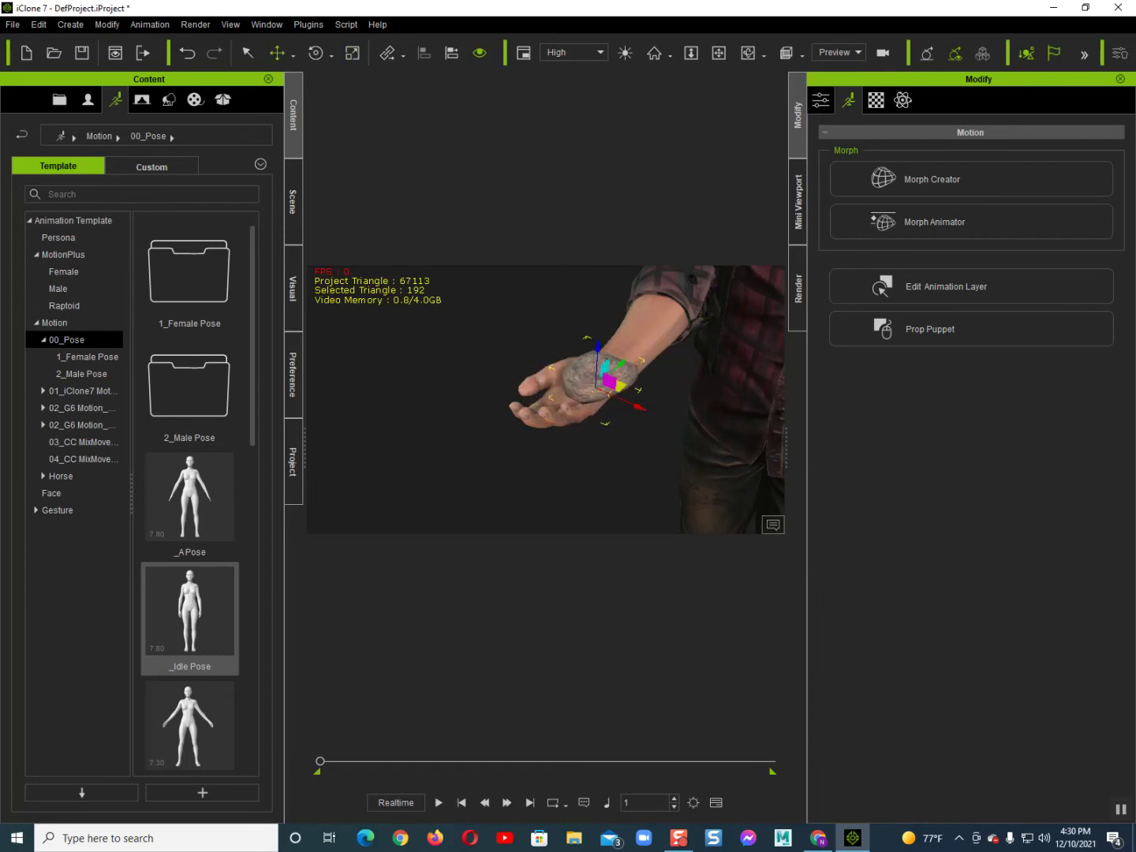
# - Fine-tune the rock's position so that it sits in the avatar's open right palm
pyautogui.keyDown('alt'); pyautogui.moveTo(584, 402); pyautogui.dragTo(489, 433); pyautogui.keyUp('alt')
pyautogui.scroll(5, 546, 400)
pyautogui.scroll(-5, 546, 401)
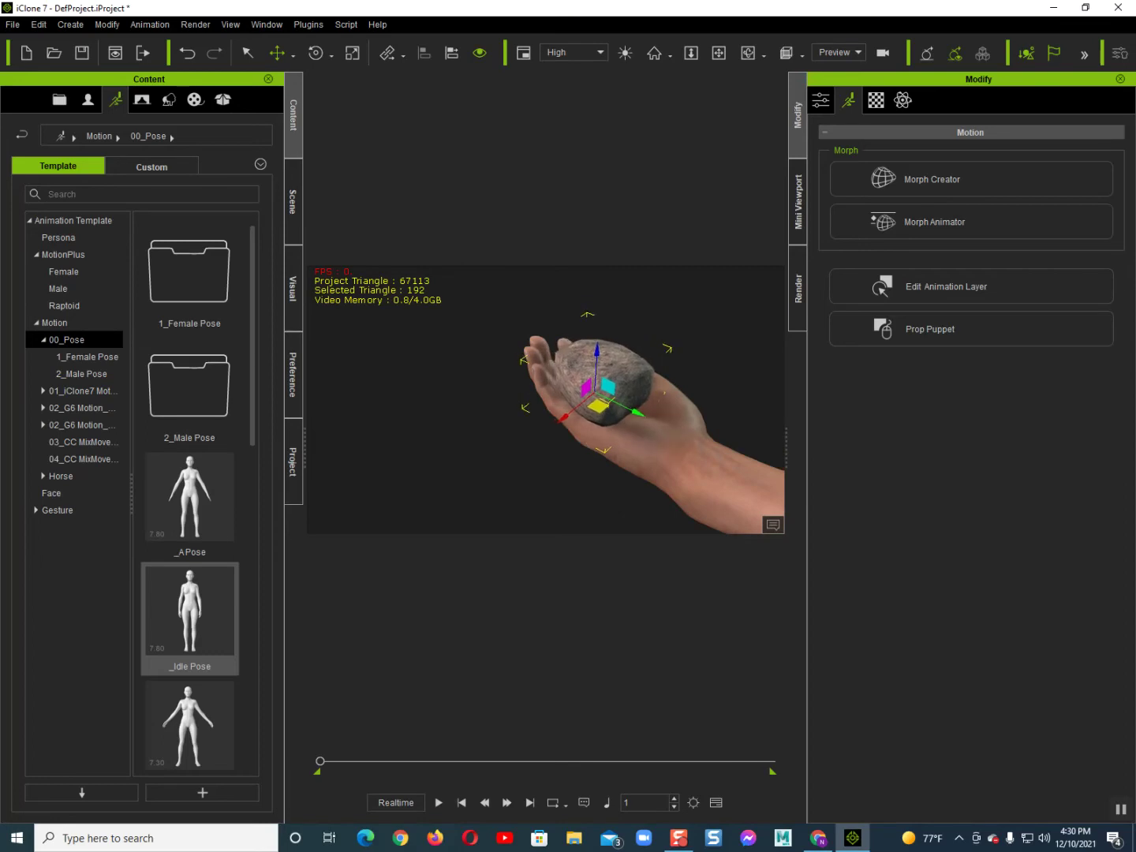
pyautogui.moveTo(593, 353); pyautogui.dragTo(593, 354)
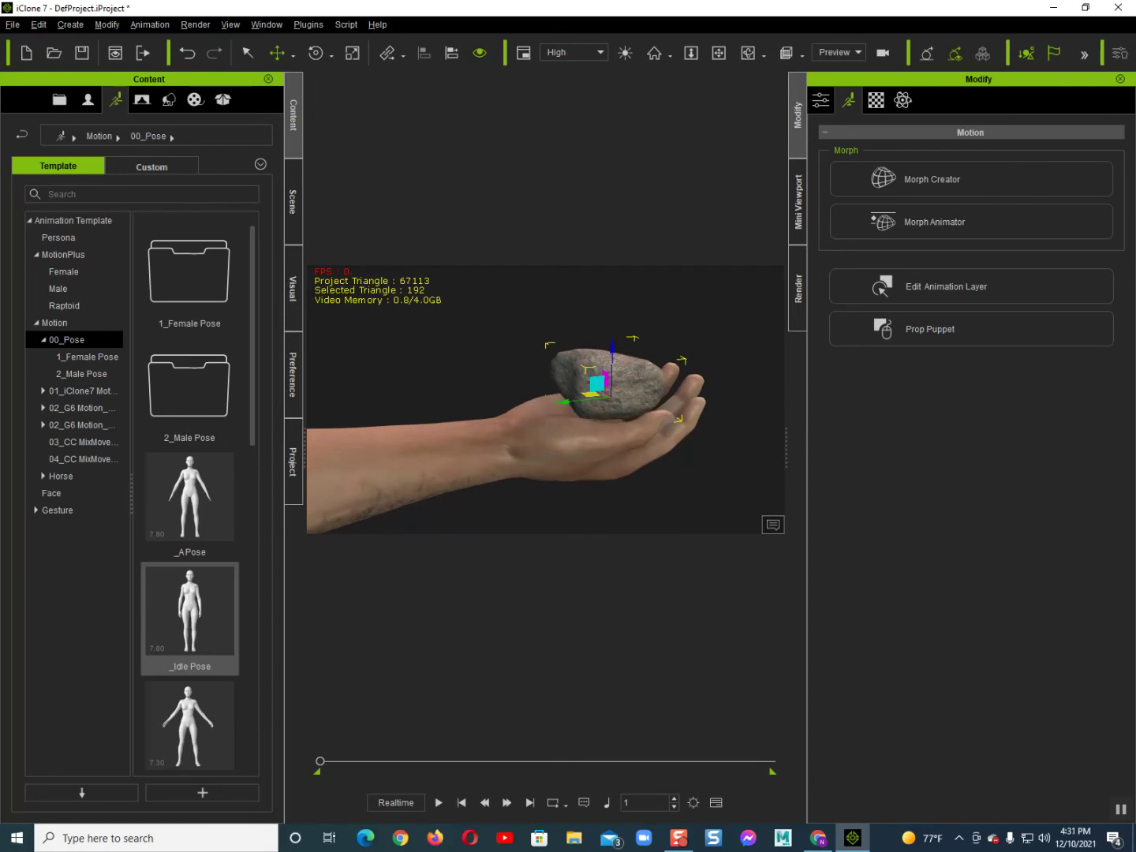
# - Tilt the rock about 12.5 degrees around X and lower it into the palm to a Z position of about 125.1
pyautogui.press('e')
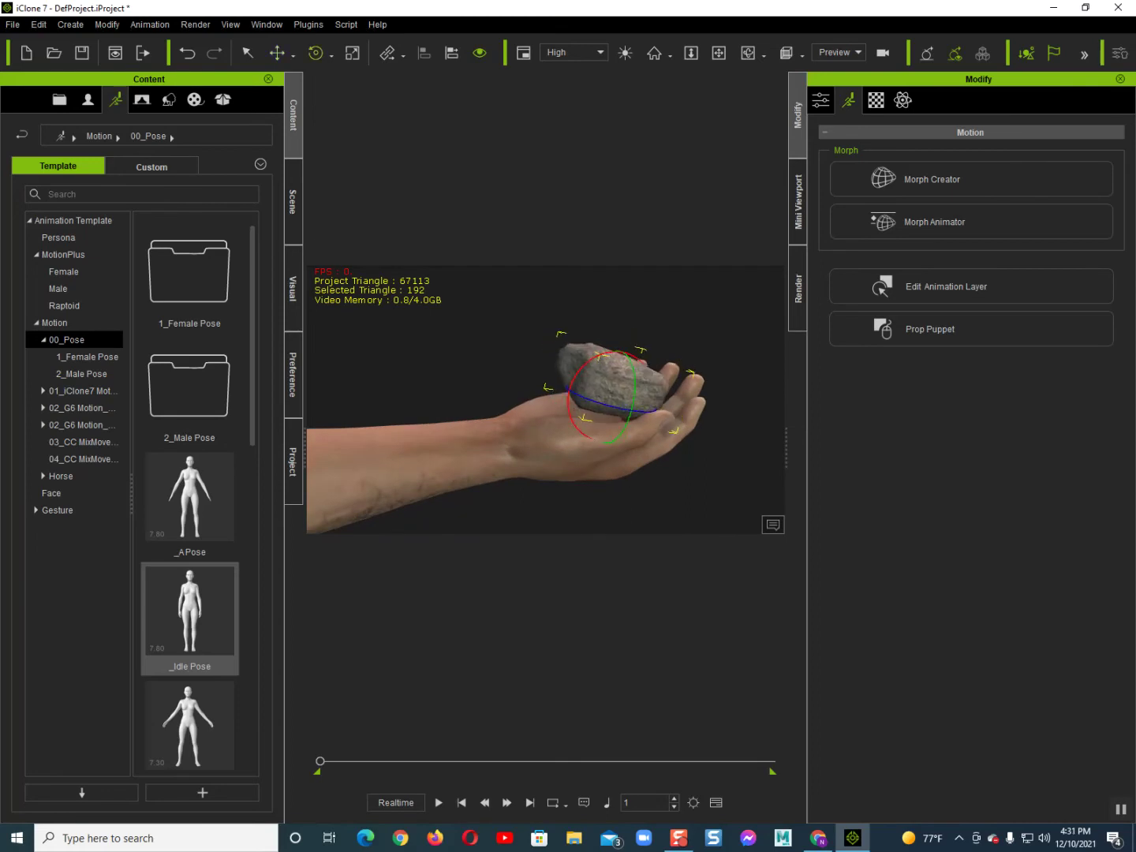
pyautogui.press('w')
pyautogui.press('Escape')
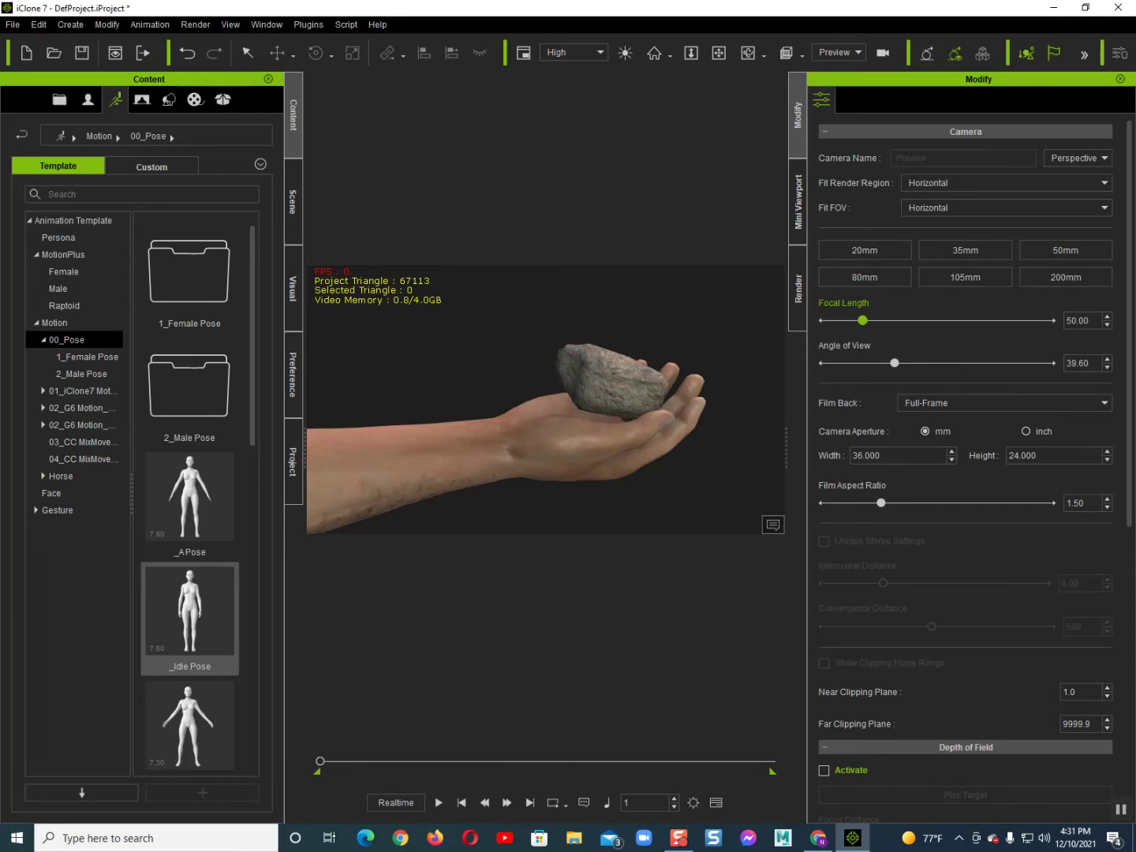
pyautogui.click(612, 382)
pyautogui.moveTo(612, 359); pyautogui.dragTo(612, 374)
pyautogui.keyDown('alt'); pyautogui.moveTo(611, 442); pyautogui.dragTo(463, 413); pyautogui.keyUp('alt')
pyautogui.moveTo(613, 363); pyautogui.dragTo(614, 368)
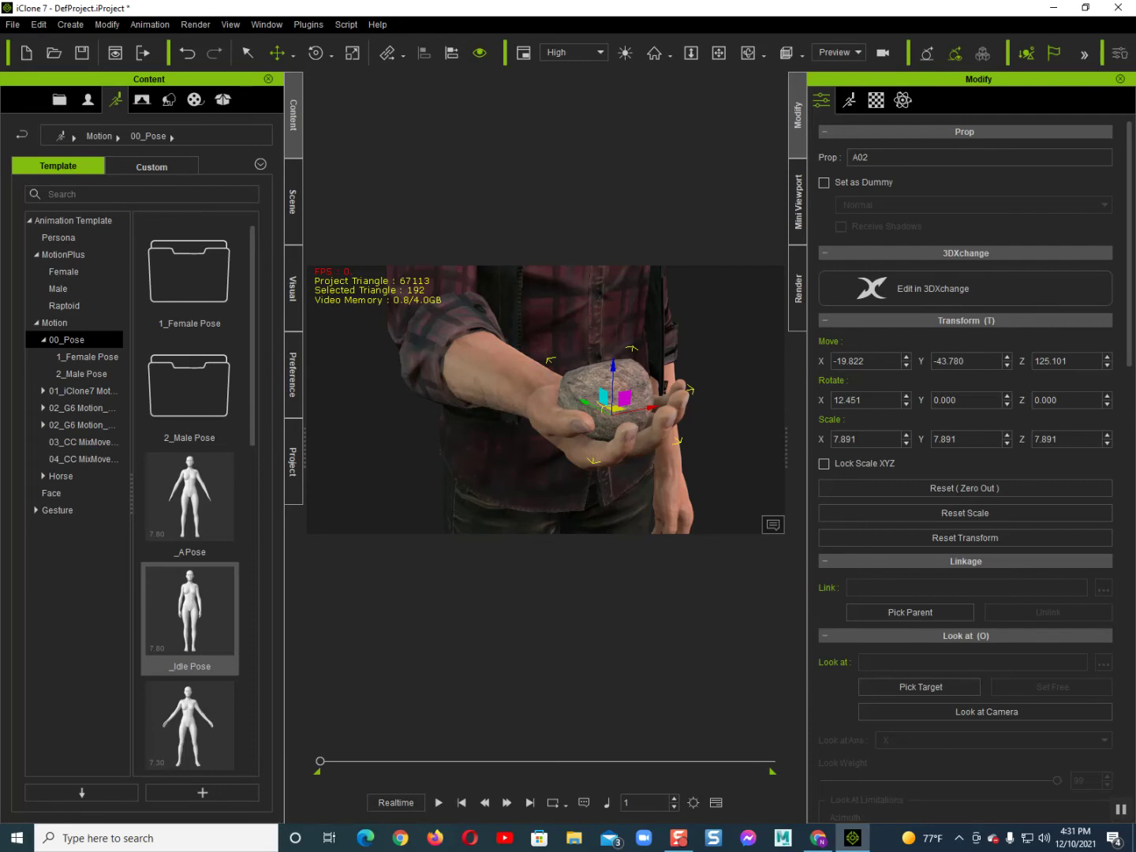
# - Start Edit Motion Layer for the avatar and curl the right hand's fingers around the rock
pyautogui.click(580, 327)
pyautogui.click(850, 100)
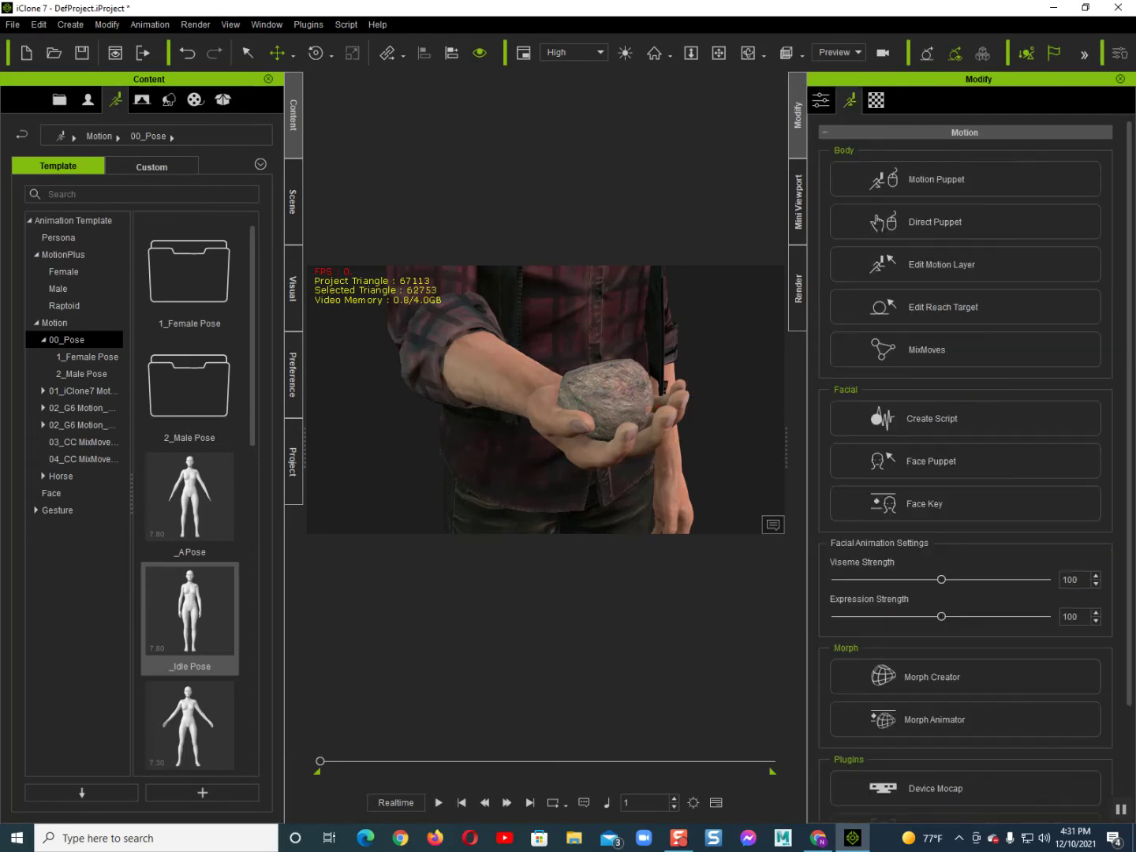
pyautogui.click(942, 264)
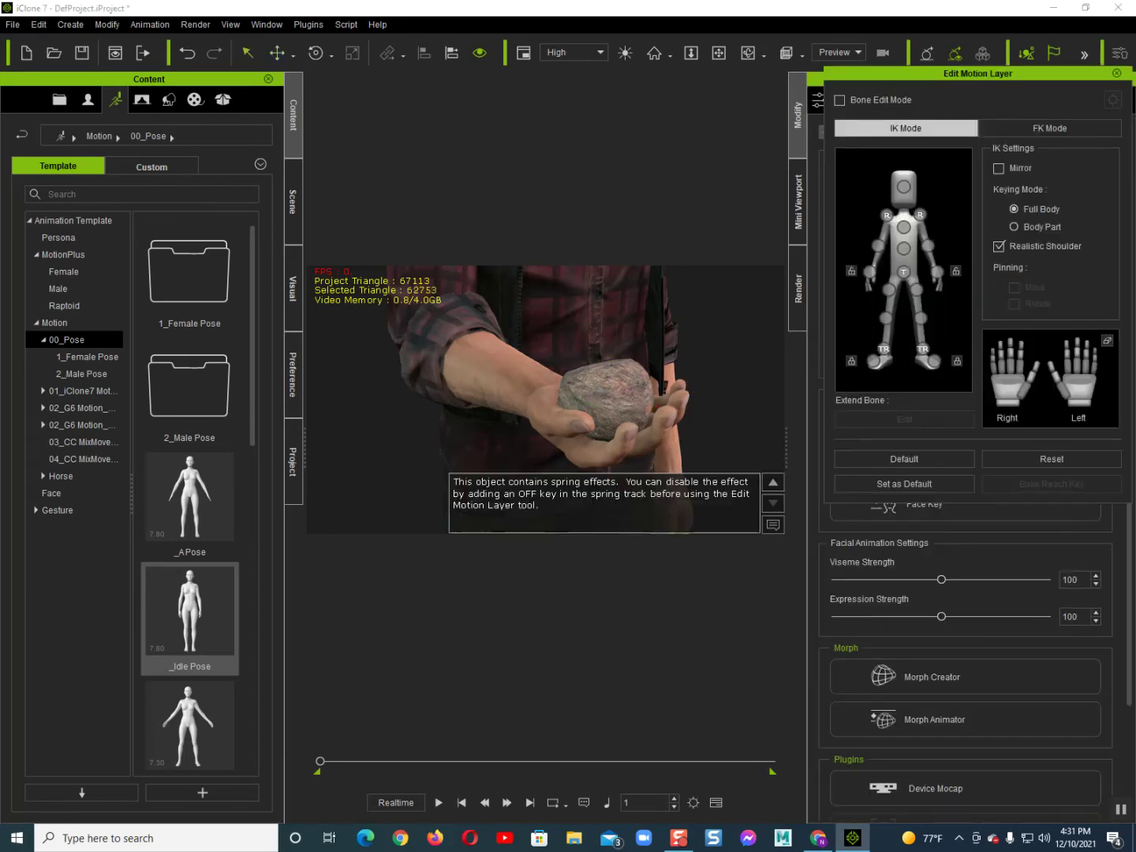
pyautogui.keyDown('alt'); pyautogui.moveTo(607, 400); pyautogui.dragTo(528, 394); pyautogui.keyUp('alt')
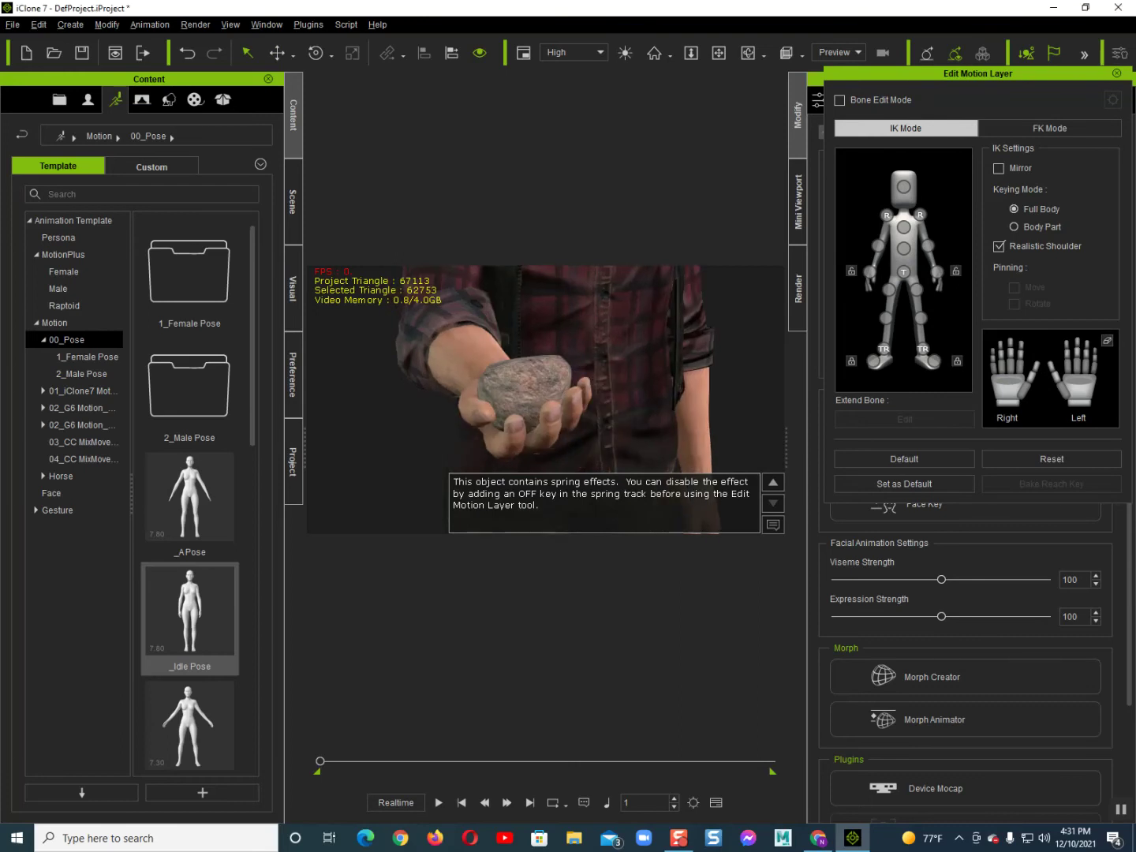
pyautogui.moveTo(1008, 381); pyautogui.dragTo(1008, 421)
# - Examine the right hand's grip on the rock from several angles and close the motion layer editor
pyautogui.keyDown('alt'); pyautogui.moveTo(544, 401); pyautogui.dragTo(430, 398, button='right'); pyautogui.keyUp('alt')
pyautogui.scroll(-5, 430, 398)
pyautogui.keyDown('alt'); pyautogui.moveTo(544, 398); pyautogui.dragTo(486, 415, button='right'); pyautogui.keyUp('alt')
pyautogui.keyDown('alt'); pyautogui.moveTo(505, 387); pyautogui.dragTo(513, 466); pyautogui.keyUp('alt')
pyautogui.scroll(-4, 544, 401)
pyautogui.keyDown('alt'); pyautogui.moveTo(544, 401); pyautogui.dragTo(551, 368, button='right'); pyautogui.keyUp('alt')
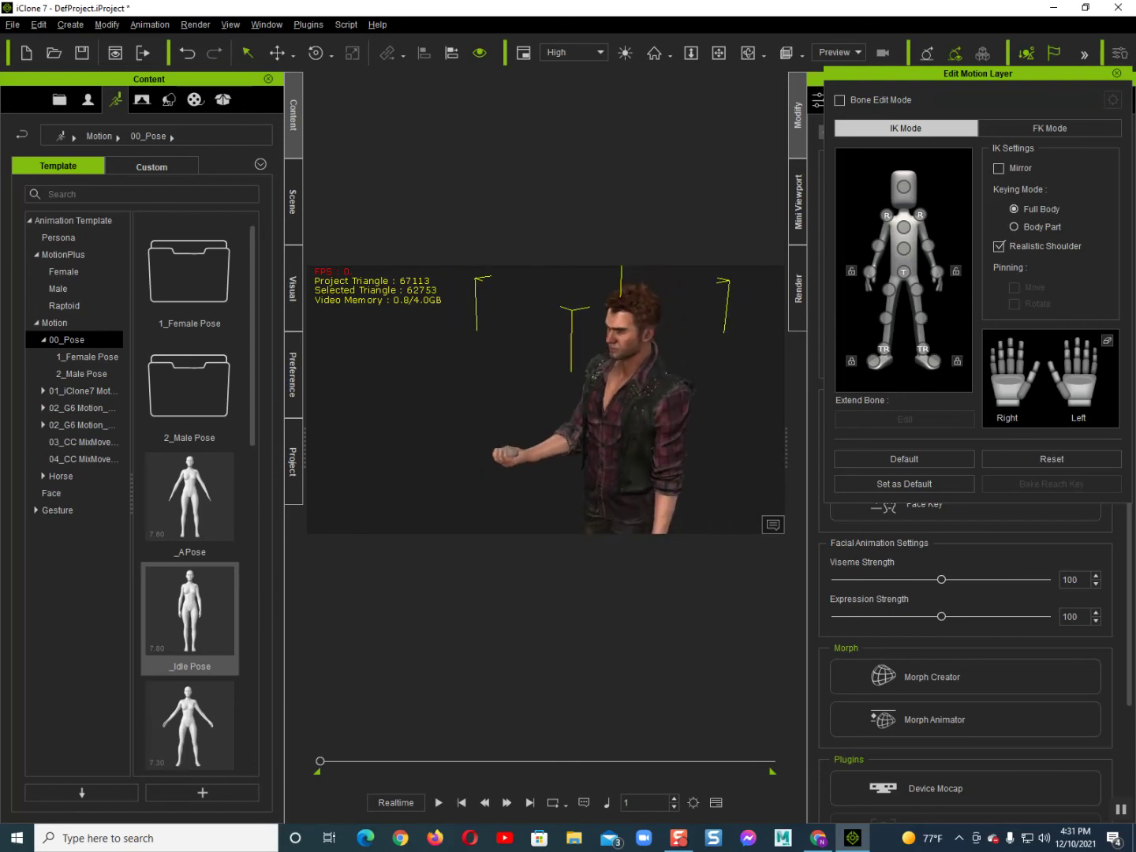
pyautogui.scroll(4, 546, 394)
pyautogui.keyDown('alt'); pyautogui.moveTo(544, 465); pyautogui.dragTo(549, 374); pyautogui.keyUp('alt')
pyautogui.moveTo(546, 386)
pyautogui.keyDown('alt'); pyautogui.mouseDown(button='right')
pyautogui.moveTo(551, 412)
pyautogui.moveTo(563, 387)
pyautogui.mouseUp(button='right'); pyautogui.keyUp('alt')
pyautogui.click(1116, 73)
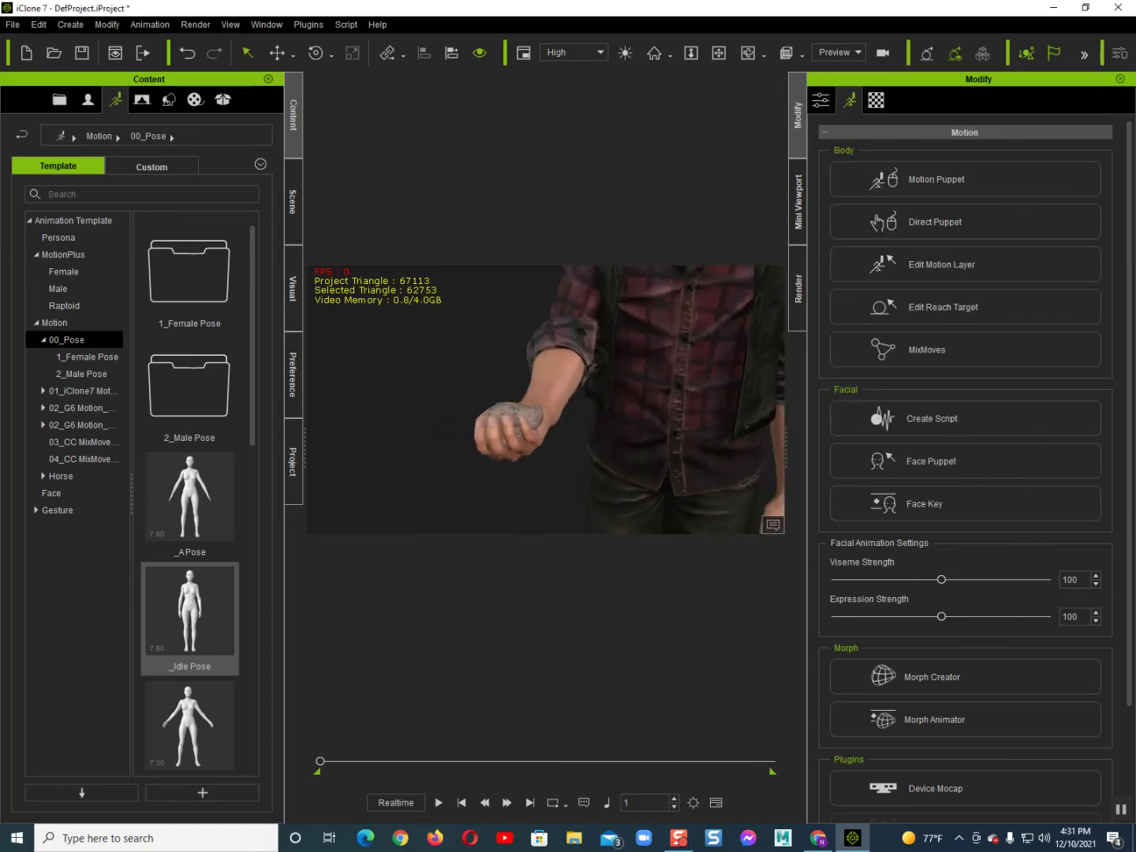
# - Attach the rock to the avatar's right middle finger bone, CC_Base_R_Mid2
pyautogui.click(509, 426)
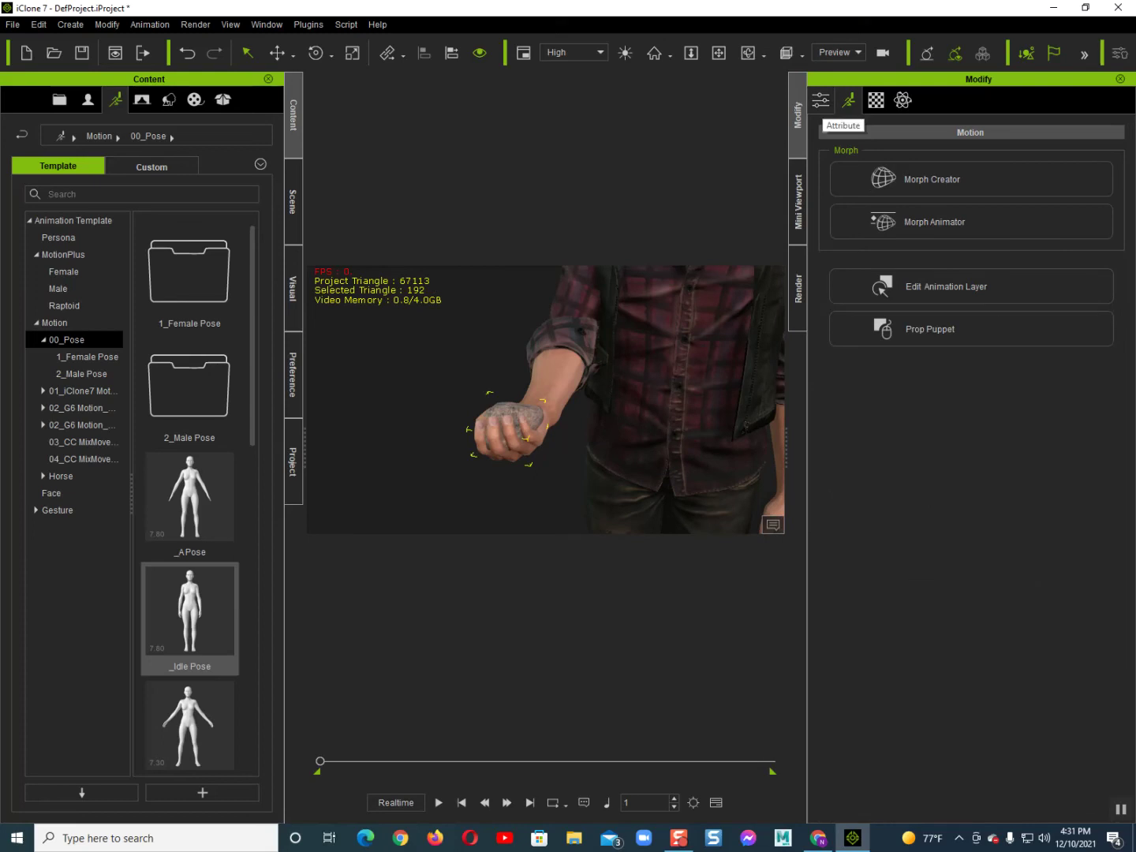
pyautogui.click(820, 100)
pyautogui.scroll(-3, 966, 472)
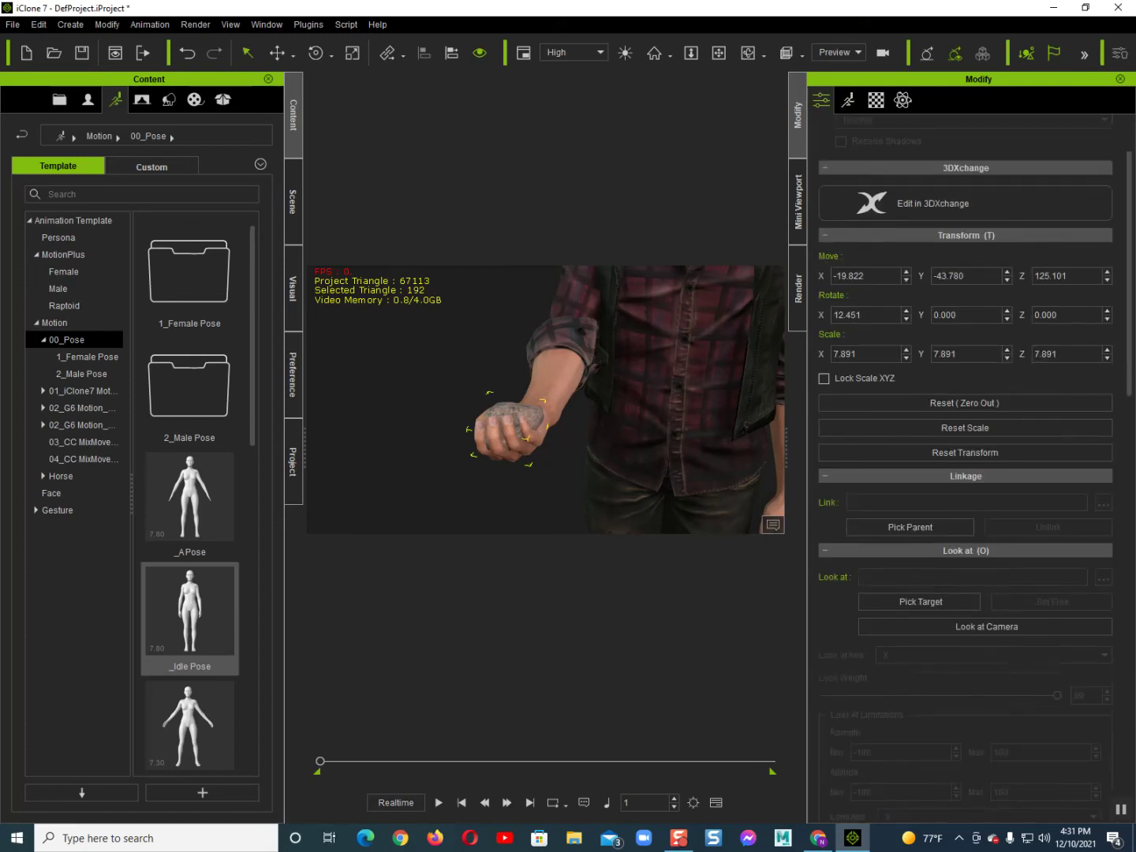
pyautogui.scroll(-3, 966, 473)
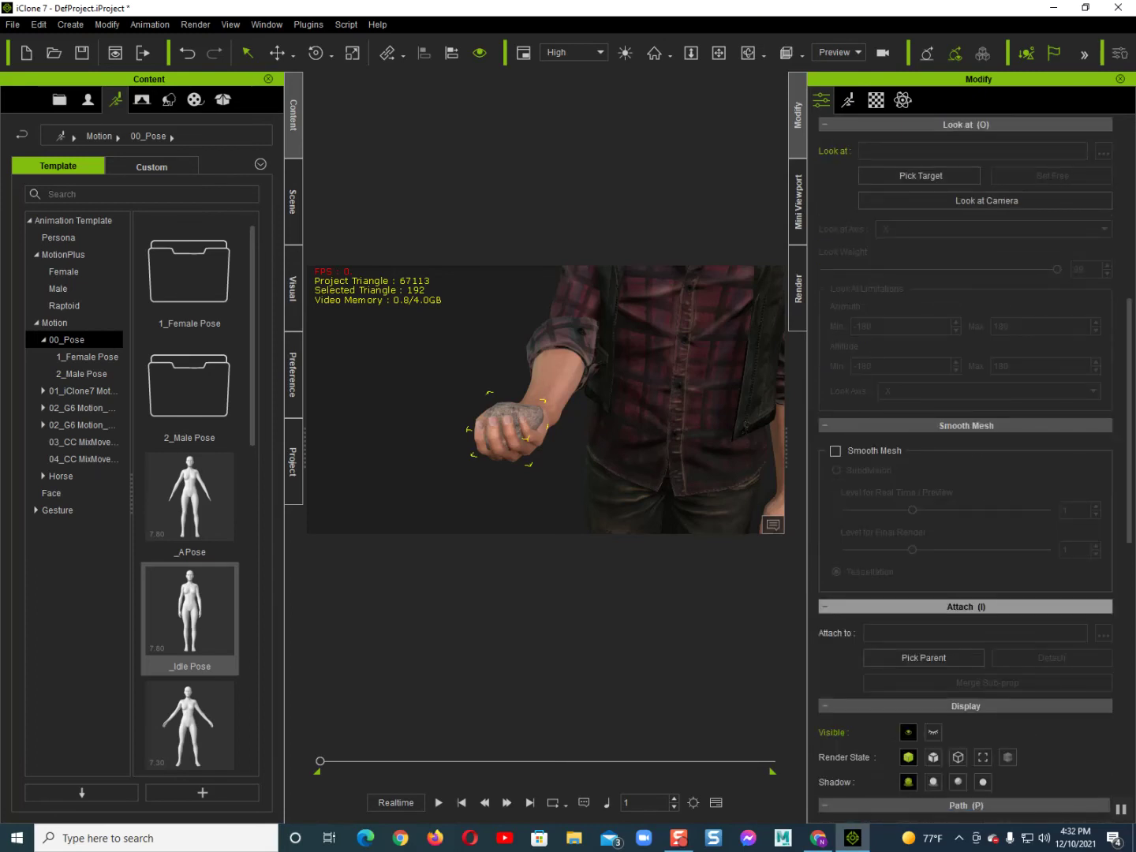
pyautogui.scroll(-1, 924, 571)
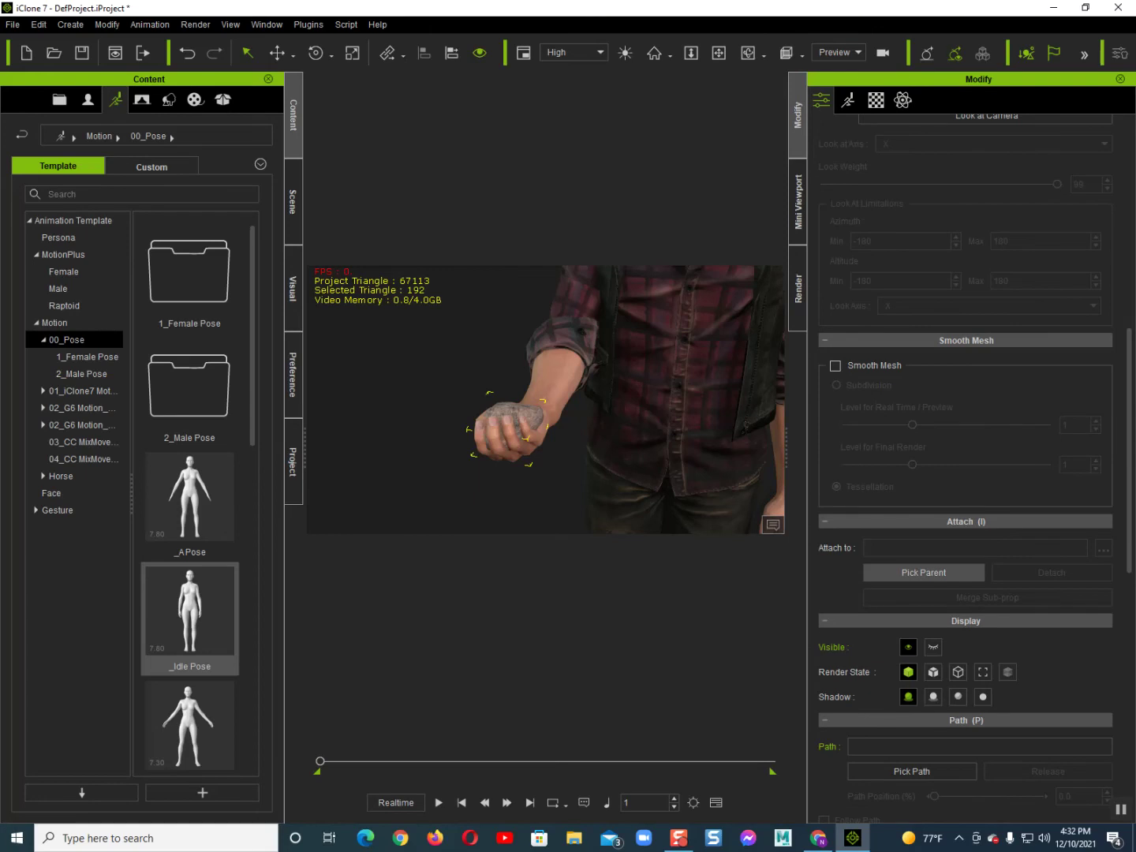
pyautogui.click(924, 572)
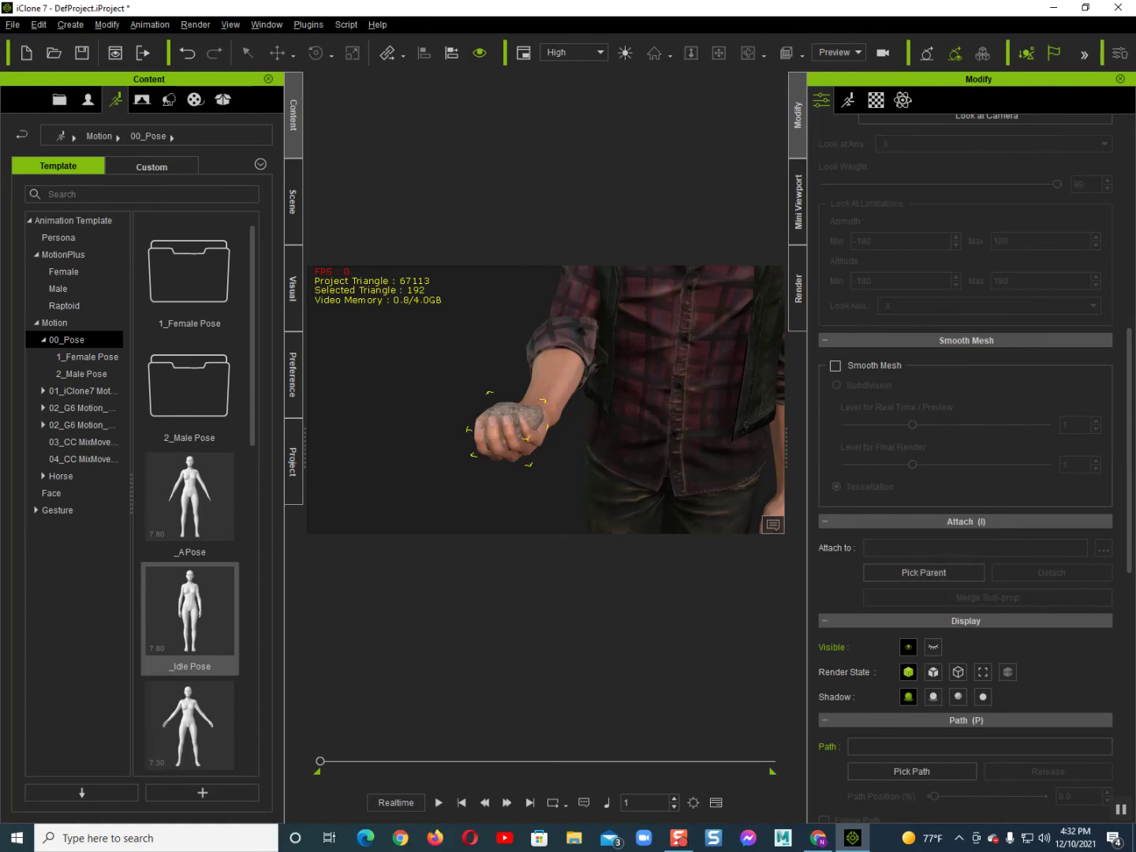
pyautogui.press('Escape')
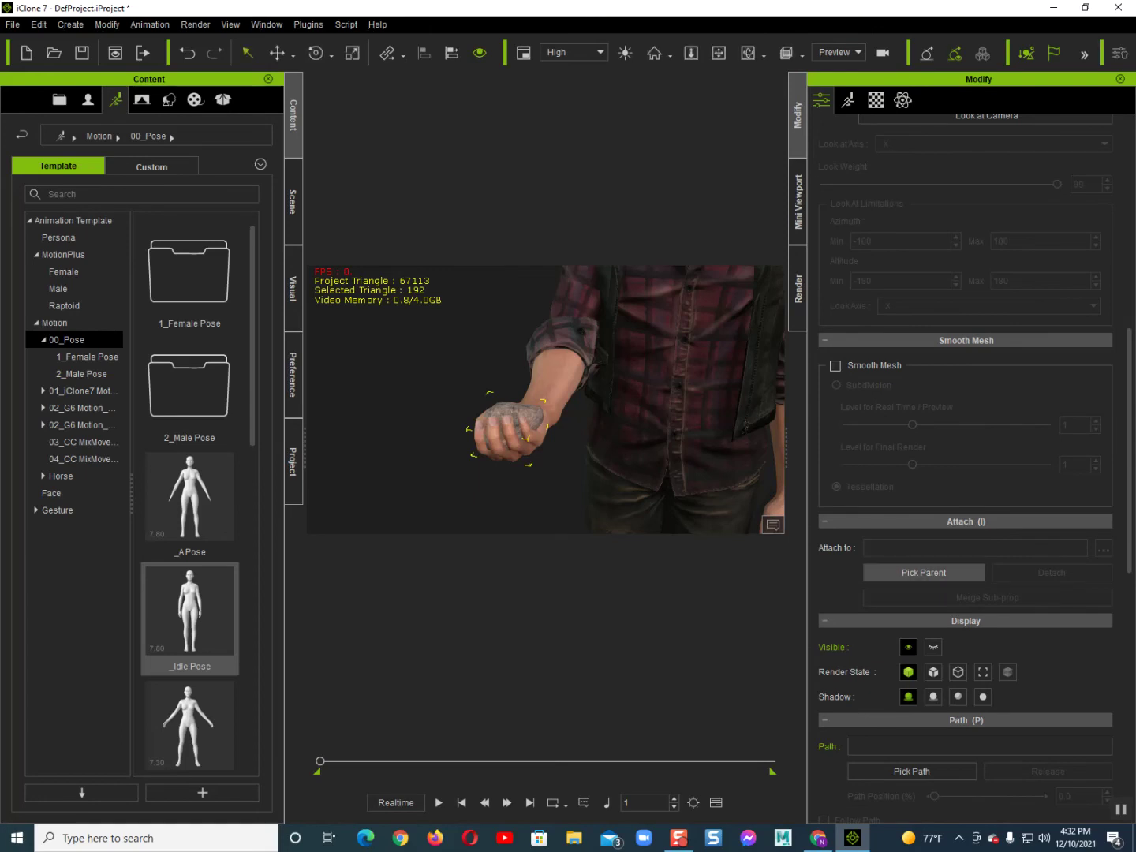
pyautogui.click(924, 573)
pyautogui.click(500, 436)
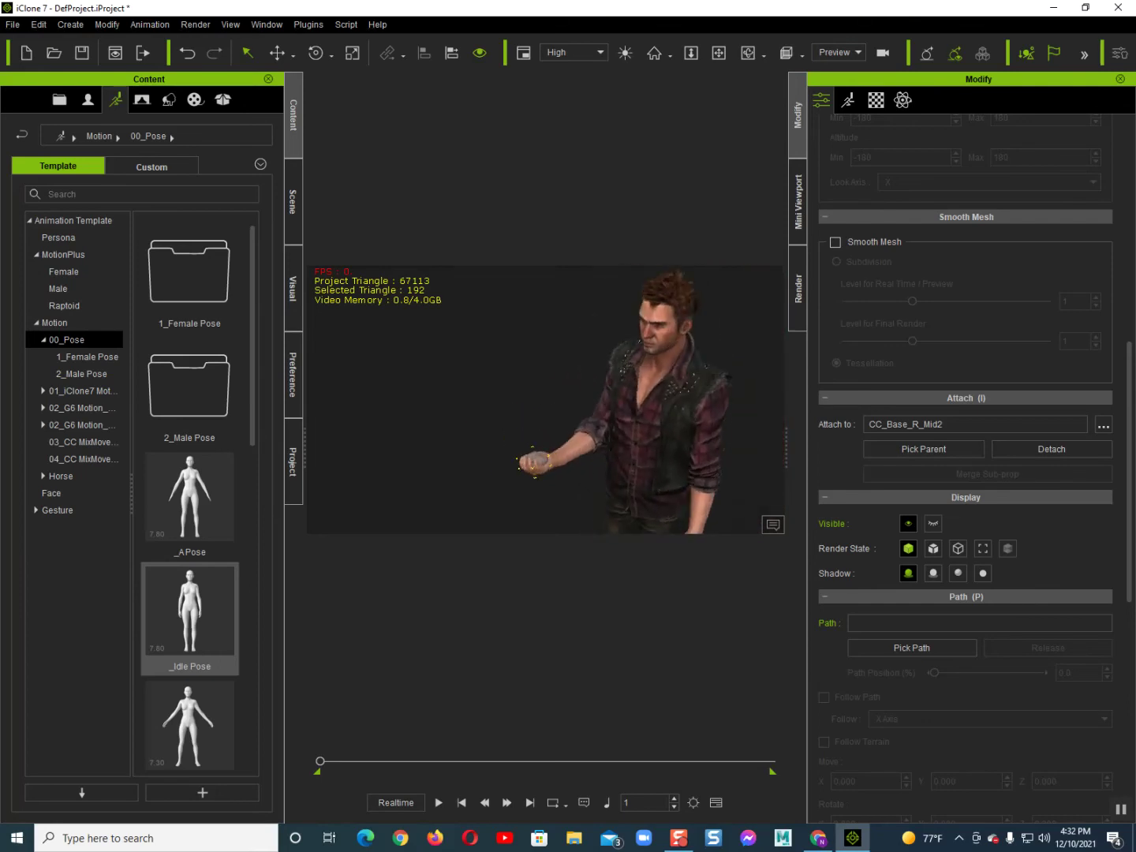
# - Start Motion Puppet for the avatar, choose the second male 01_Basi... motion in the Move category, and preview it
pyautogui.click(670, 386)
pyautogui.moveTo(672, 387); pyautogui.dragTo(637, 349, button='middle')
pyautogui.click(636, 349)
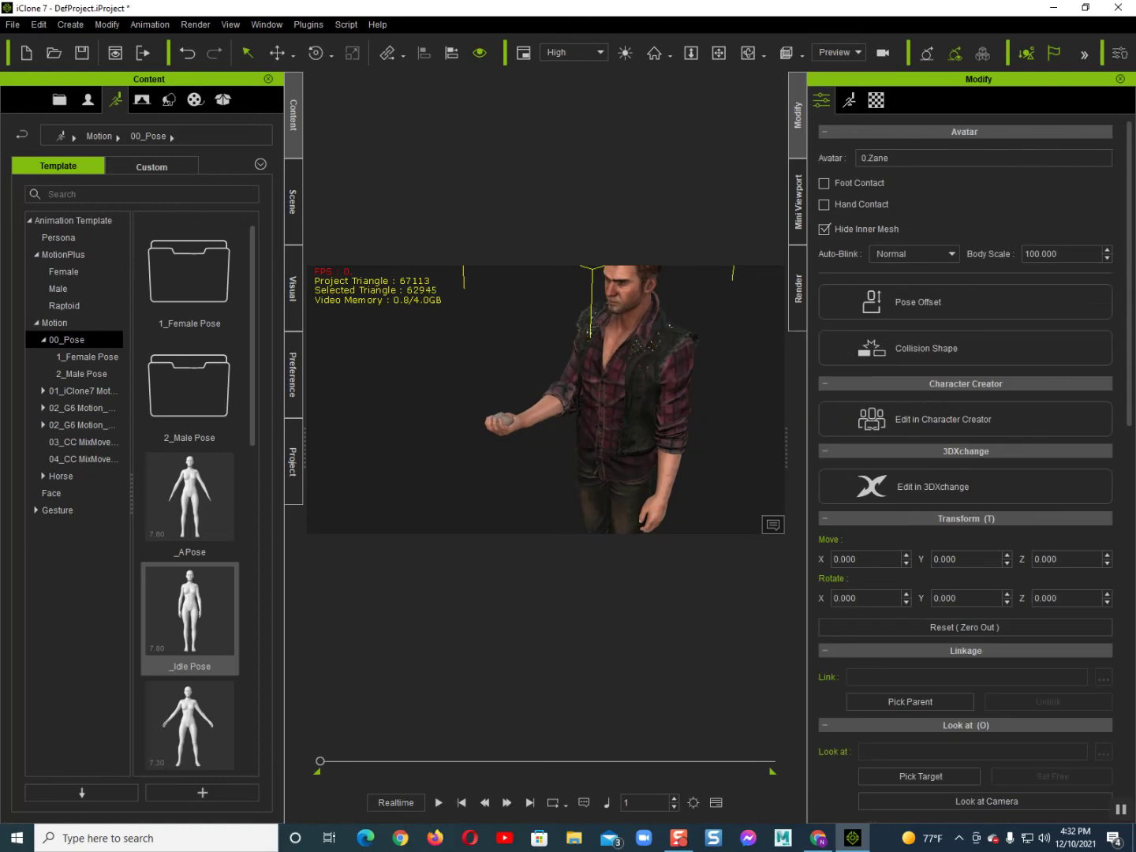
pyautogui.click(850, 100)
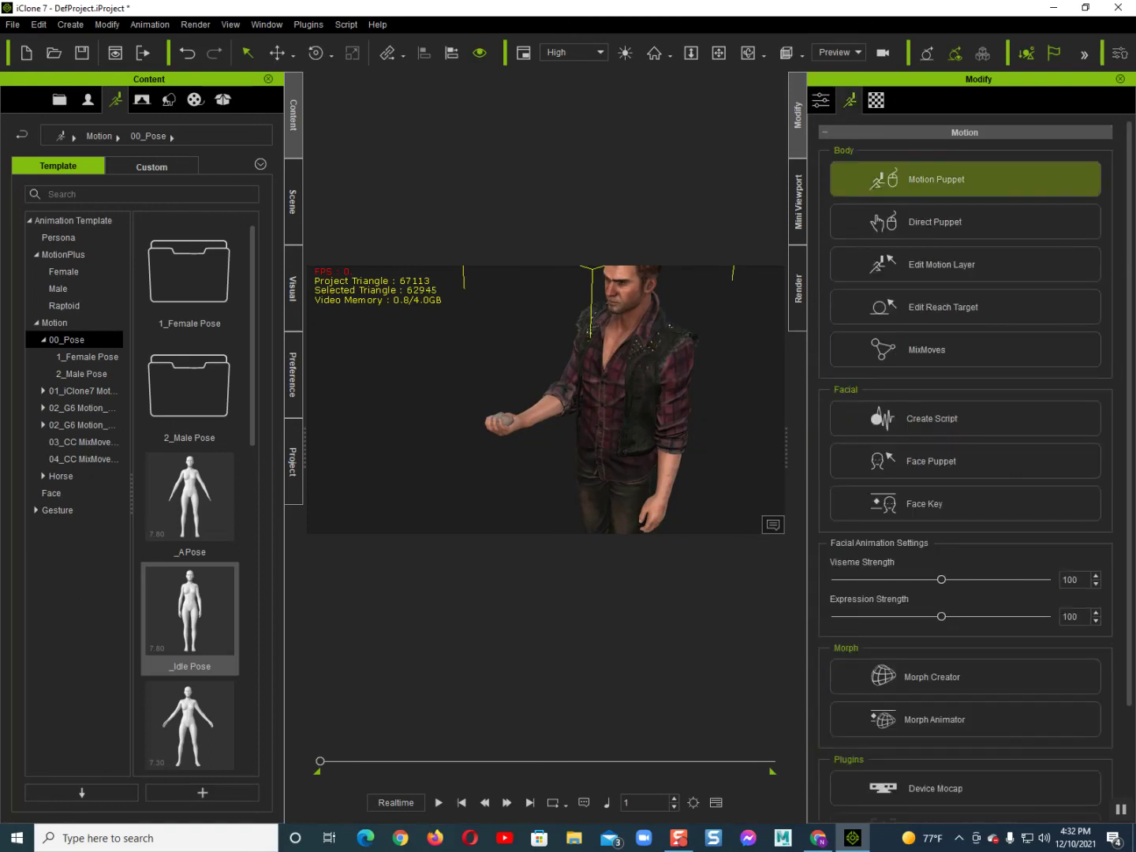
pyautogui.click(940, 179)
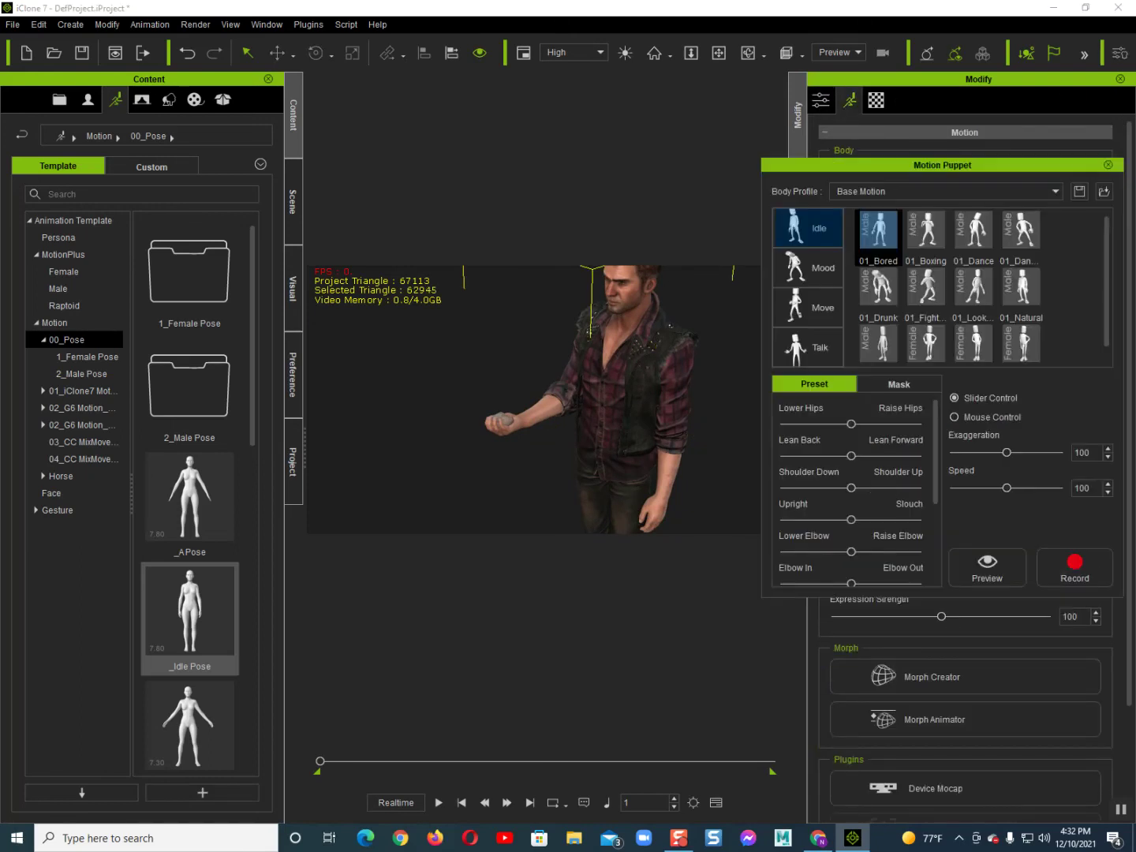
pyautogui.click(807, 307)
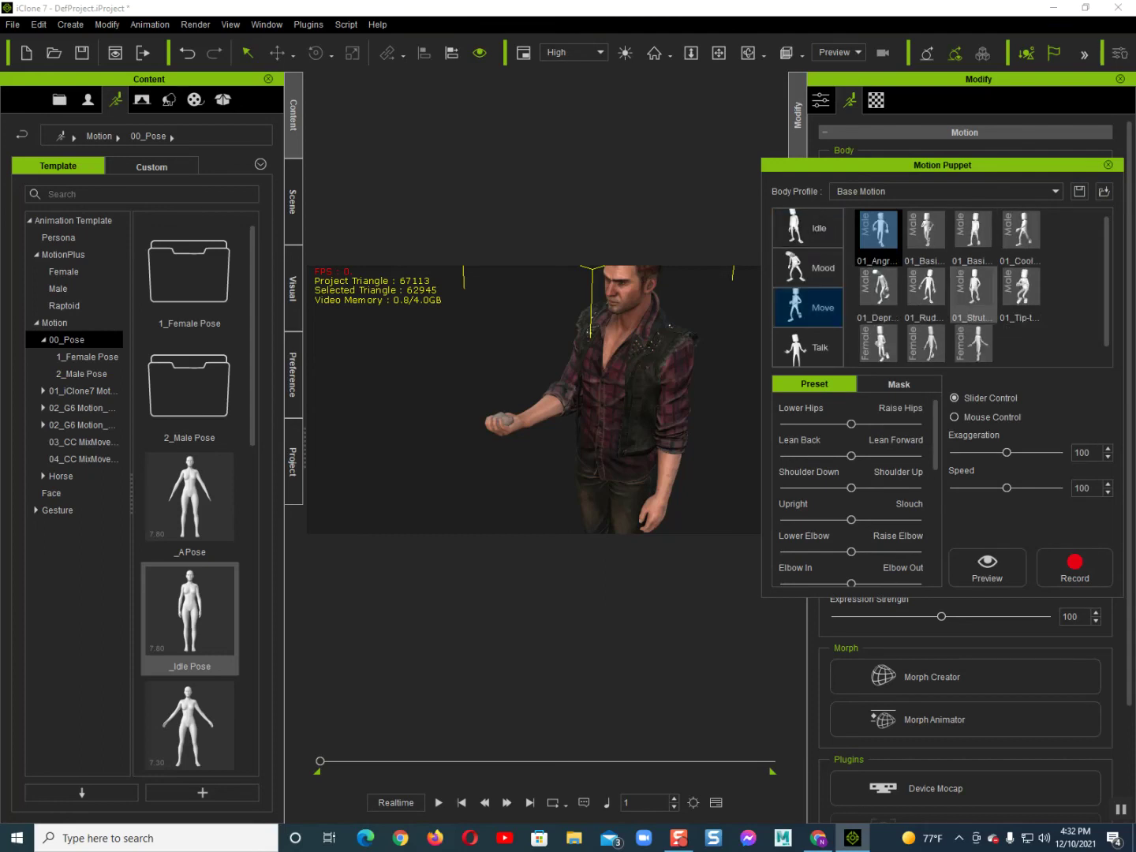
pyautogui.click(975, 229)
pyautogui.click(987, 566)
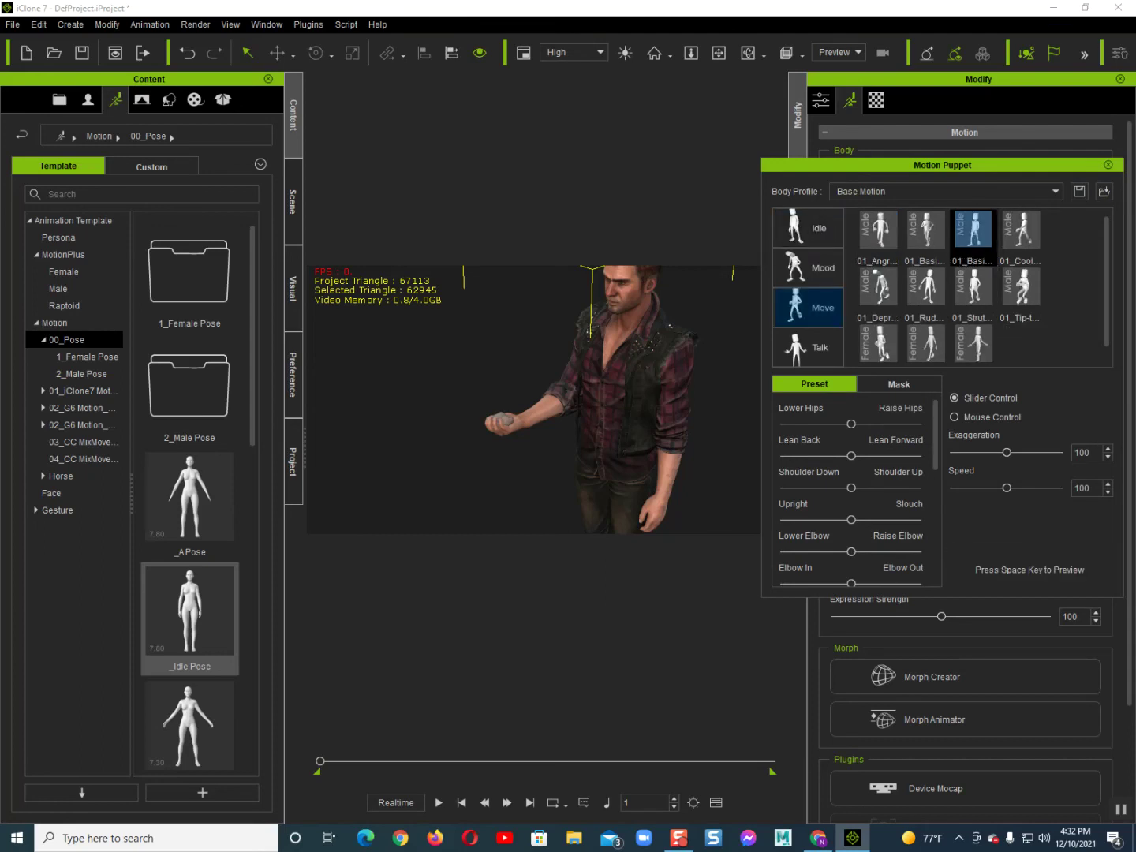
pyautogui.press('space')
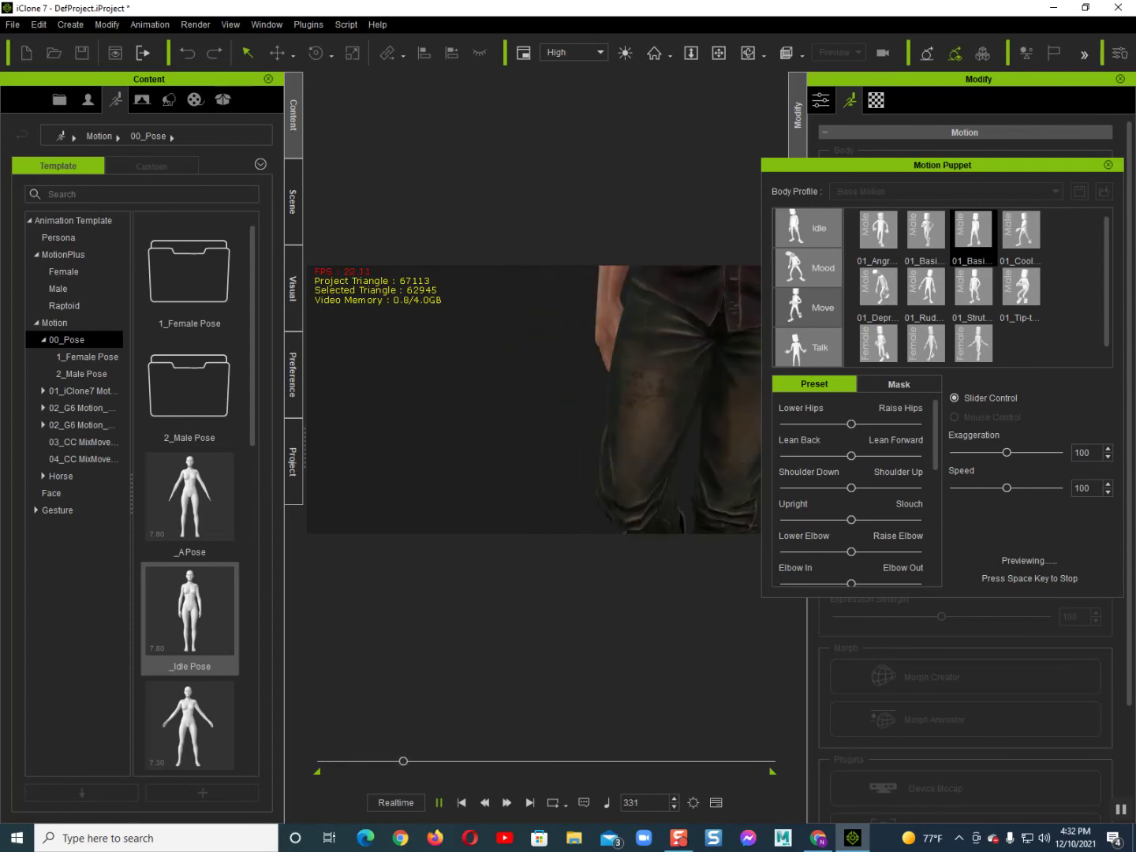
pyautogui.press('space')
# - Mask out the avatar's right hand in Motion Puppet and preview the selected 01_Basi... walk
pyautogui.click(899, 383)
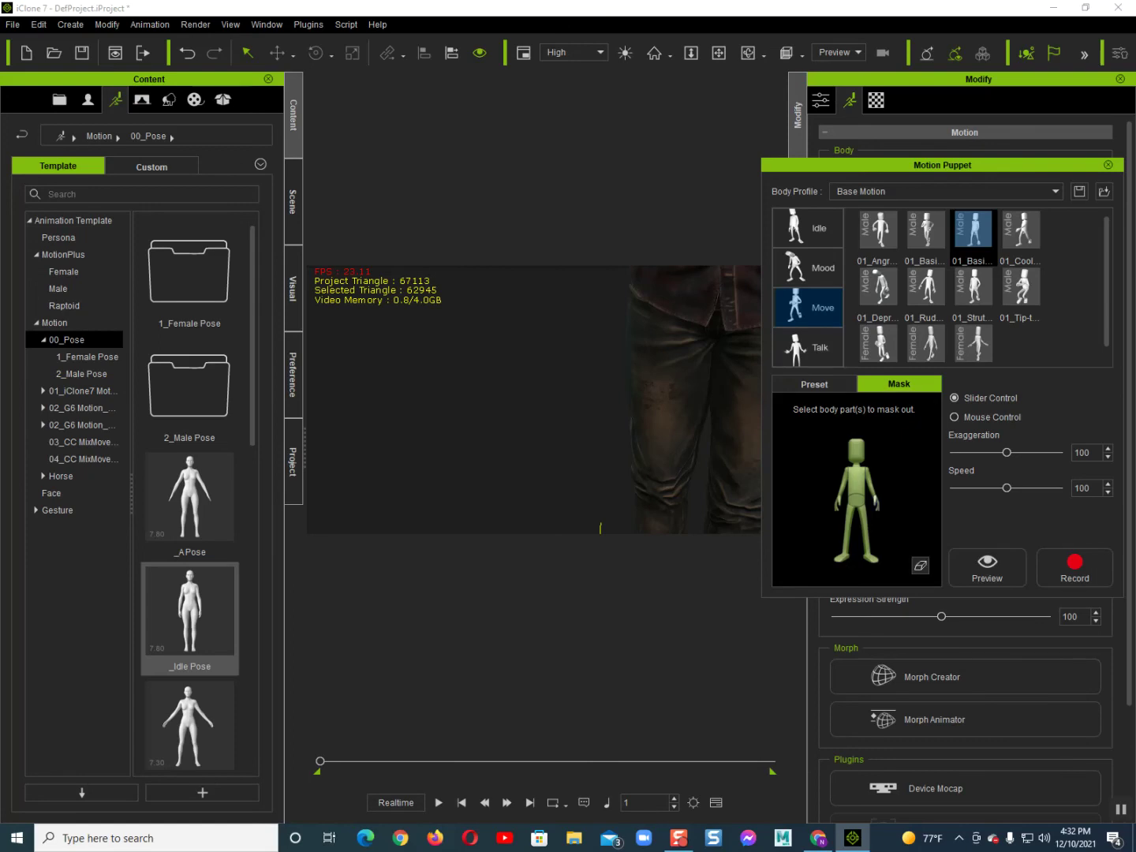
pyautogui.keyDown('alt'); pyautogui.moveTo(534, 400); pyautogui.dragTo(533, 444); pyautogui.keyUp('alt')
pyautogui.scroll(-4, 532, 408)
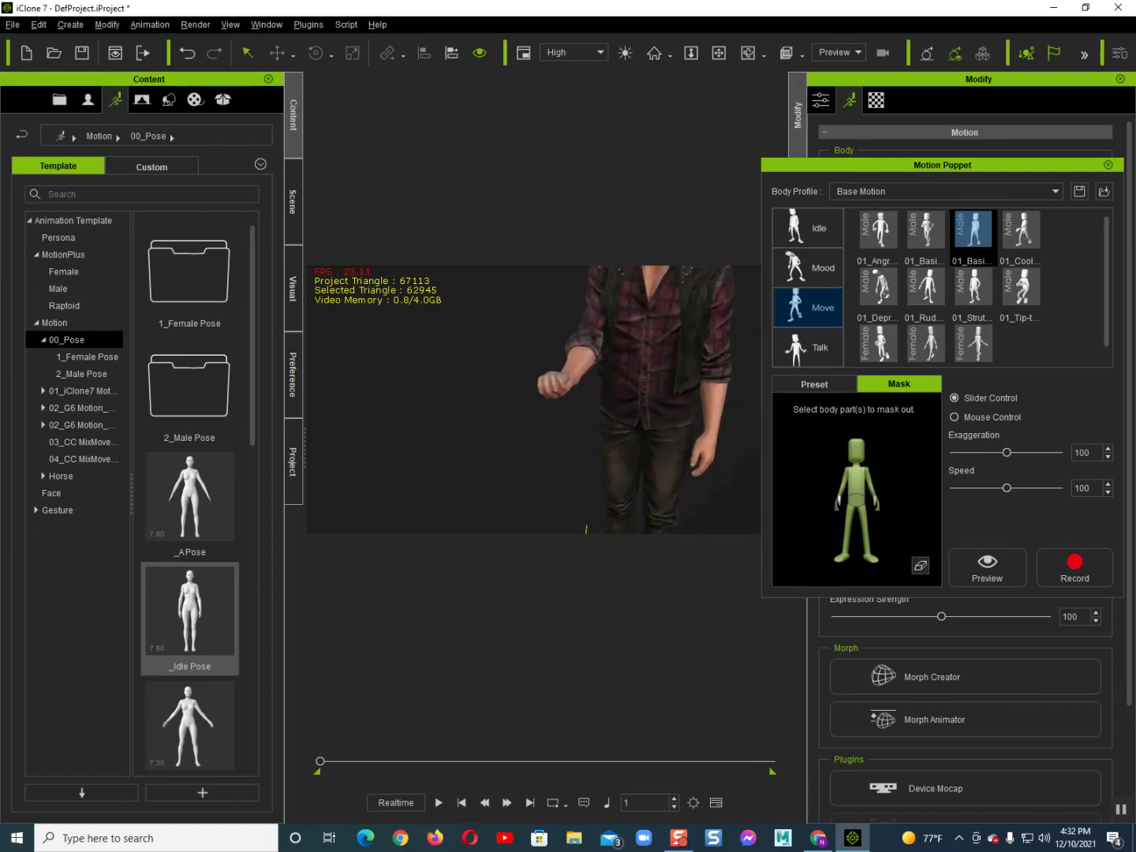
pyautogui.click(987, 566)
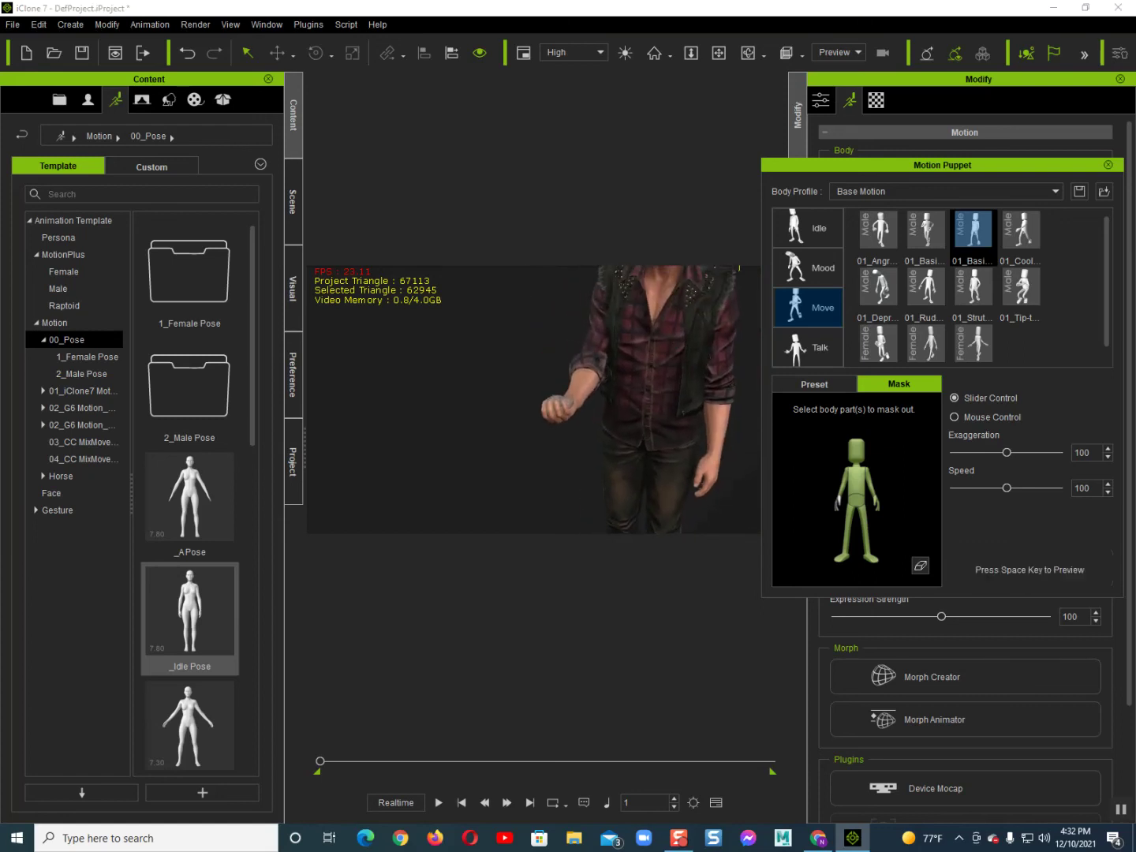
pyautogui.press('space')
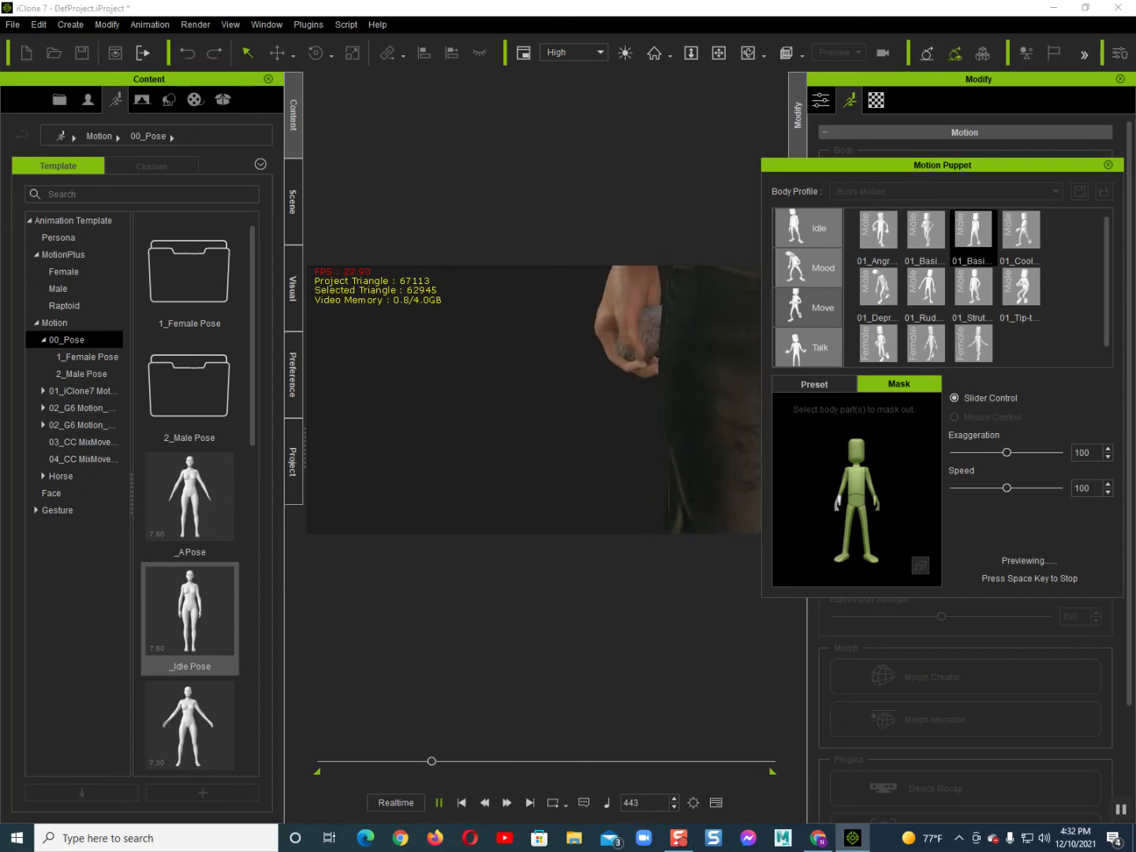
pyautogui.press('space')
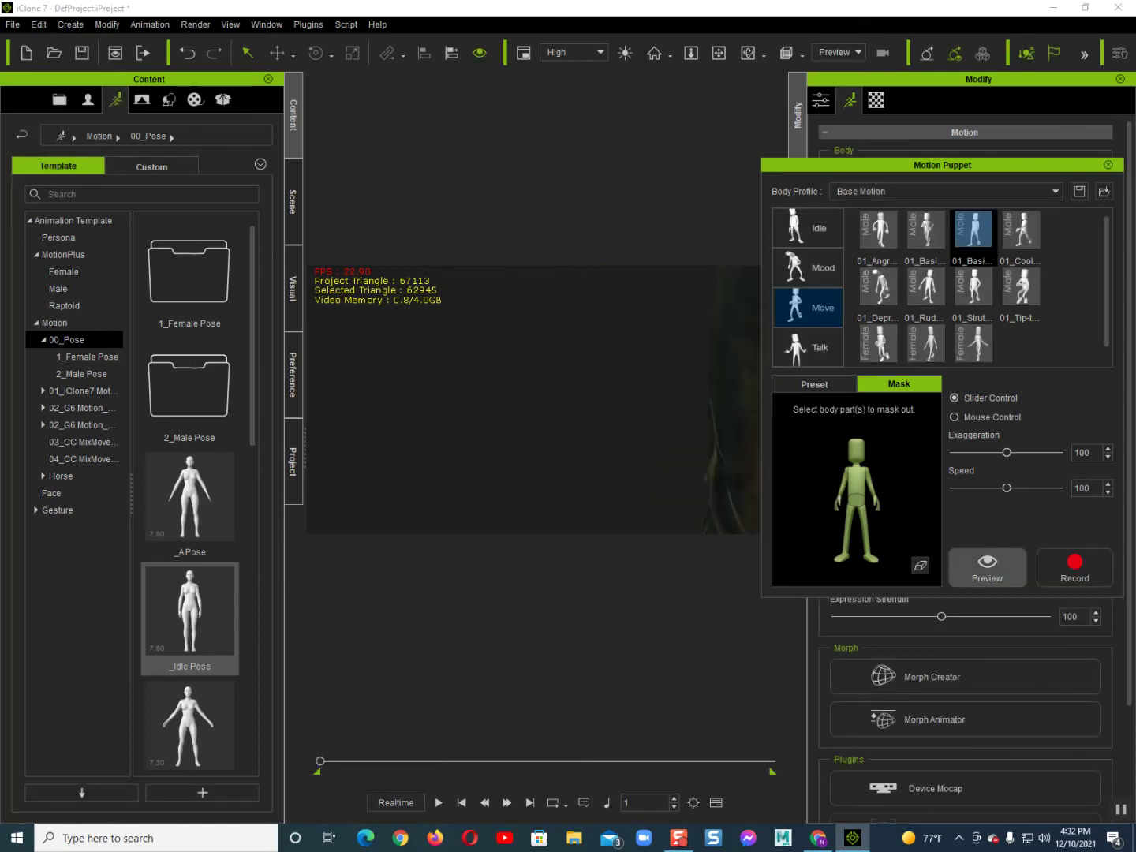
# - Preview the same walk with no body parts masked to compare the right hand's grip on the rock
pyautogui.click(987, 566)
pyautogui.press('space')
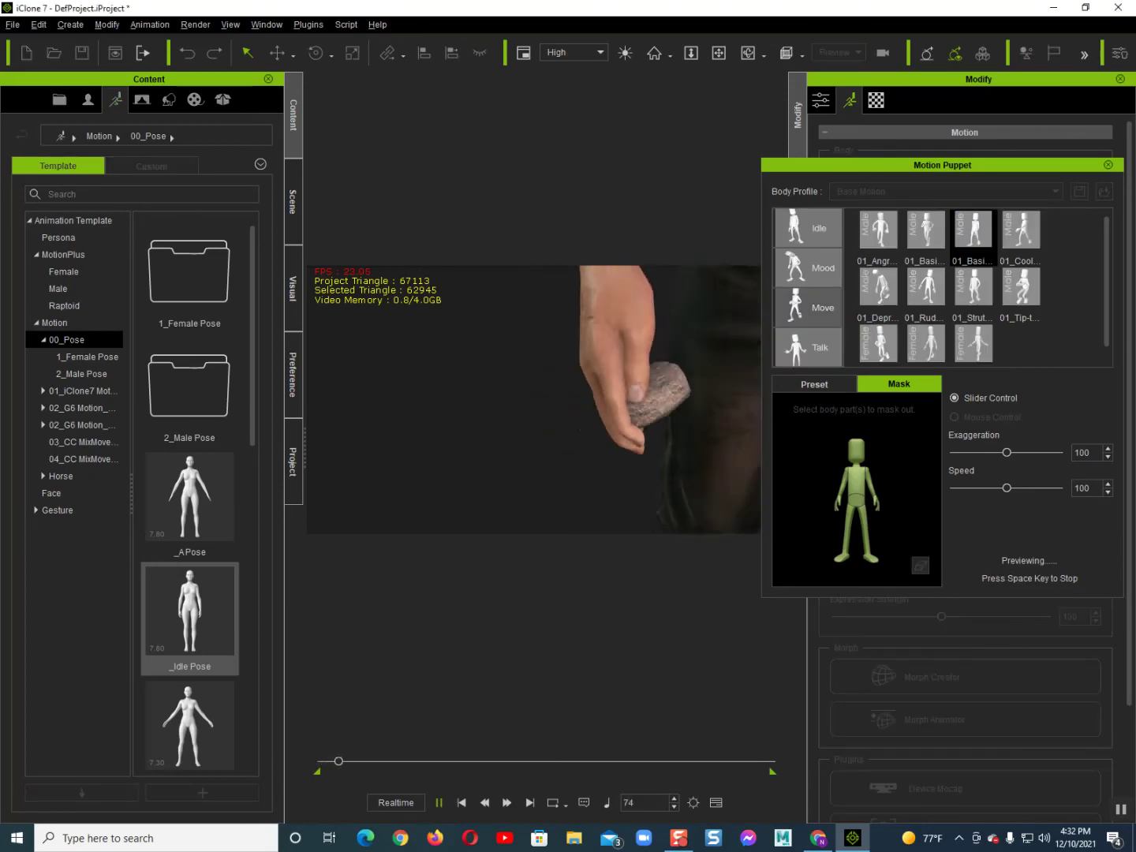
pyautogui.press('space')
# - Mask out the right hand again and replay the 01_Basi... walk preview
pyautogui.click(838, 505)
pyautogui.click(987, 566)
pyautogui.press('space')
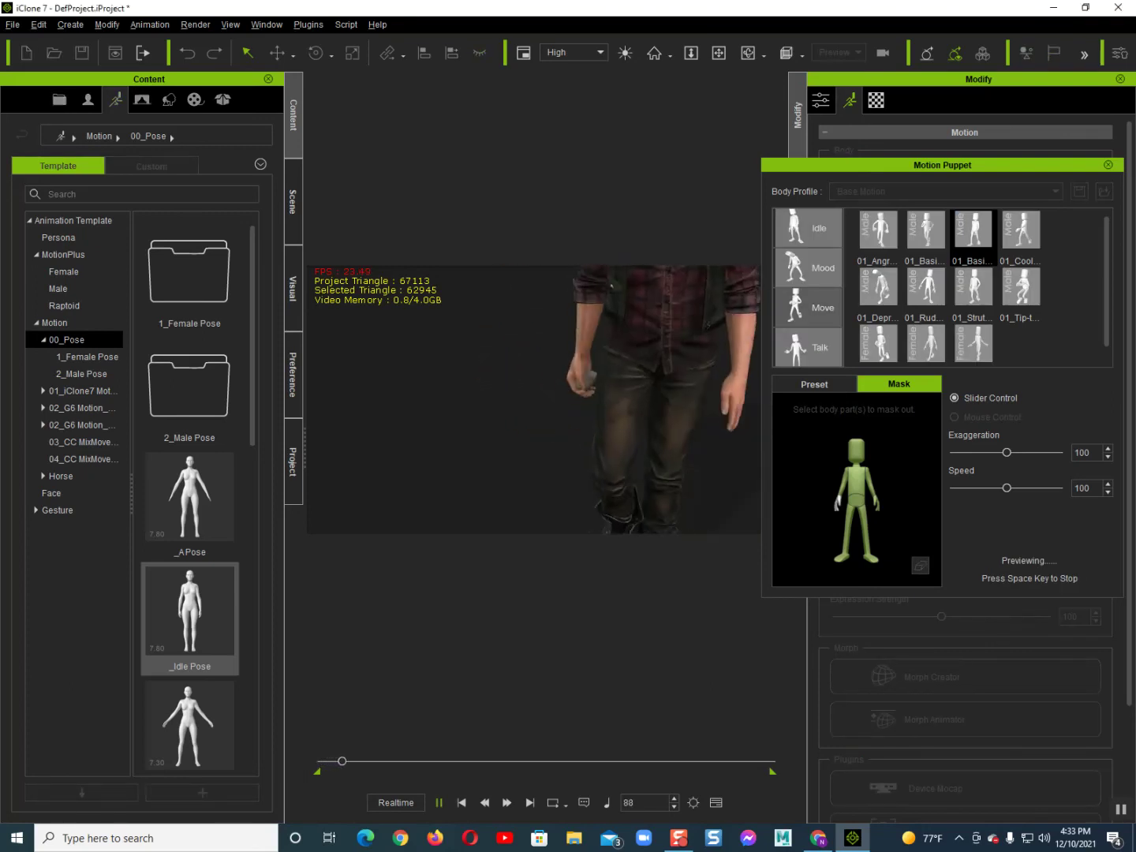
pyautogui.press('space')
# - Select the male 01_Depr... motion in the Move category and preview it on the avatar
pyautogui.click(878, 295)
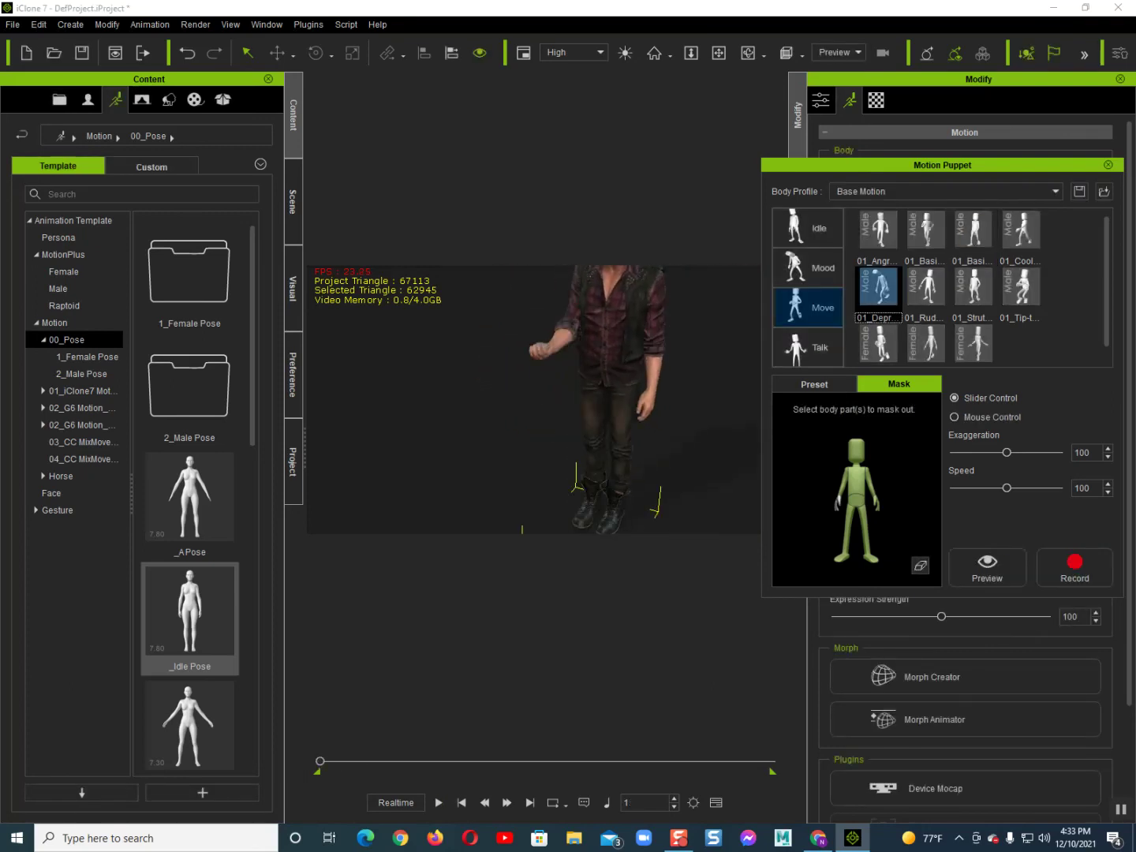
pyautogui.click(988, 567)
pyautogui.press('space')
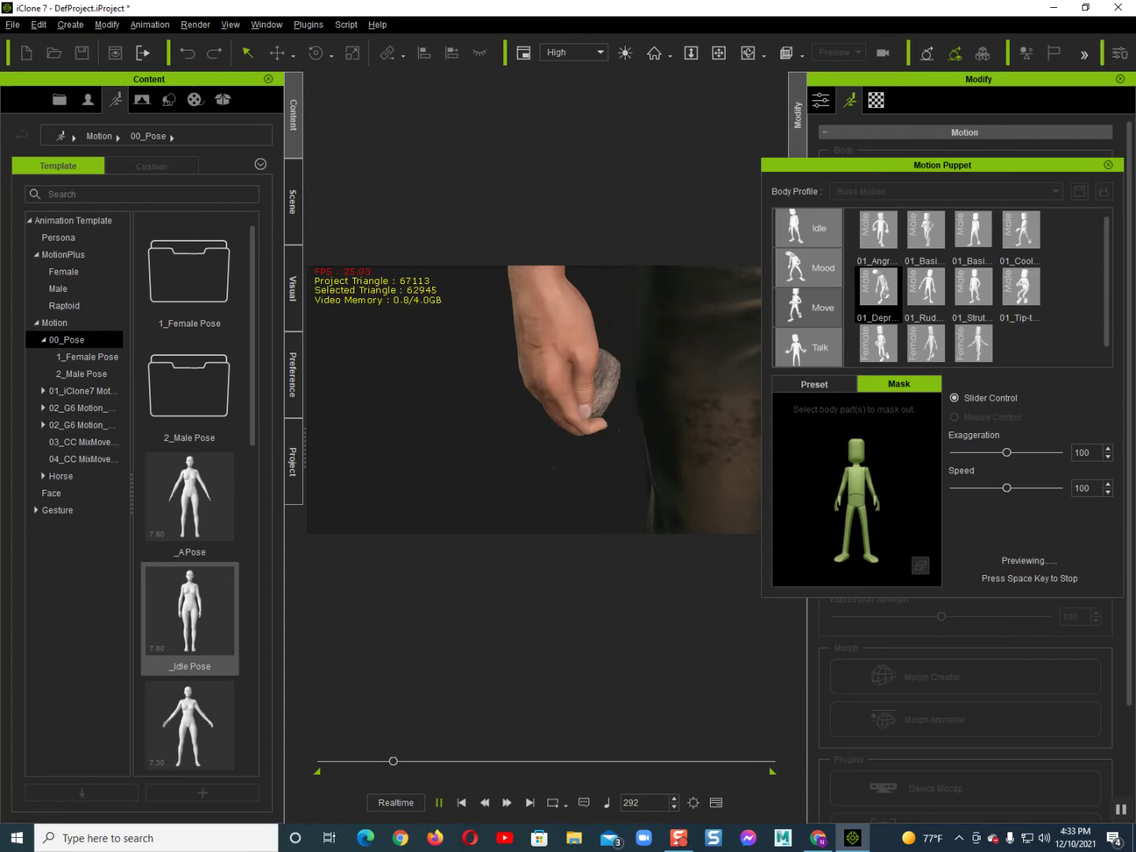
pyautogui.press('space')
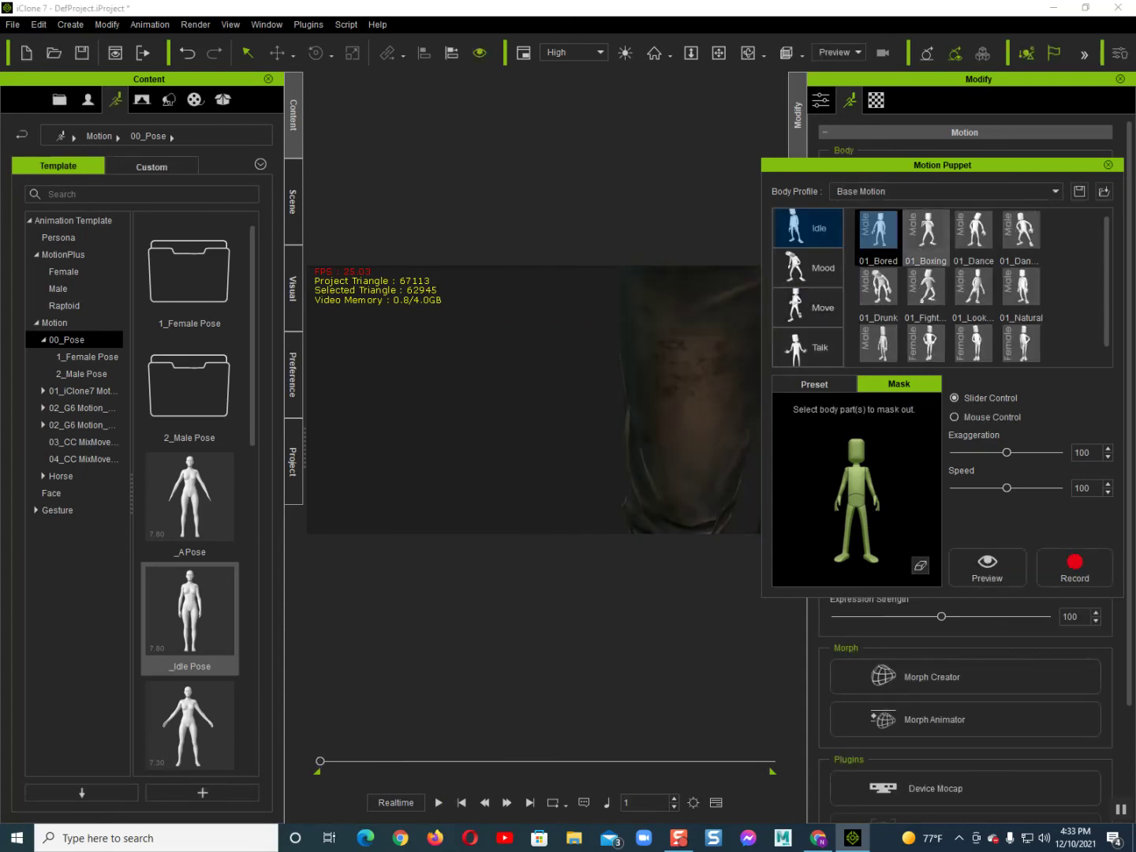
# - Choose the male 01_Boxing motion from the Idle category and briefly preview it
pyautogui.doubleClick(926, 231)
pyautogui.press('space')
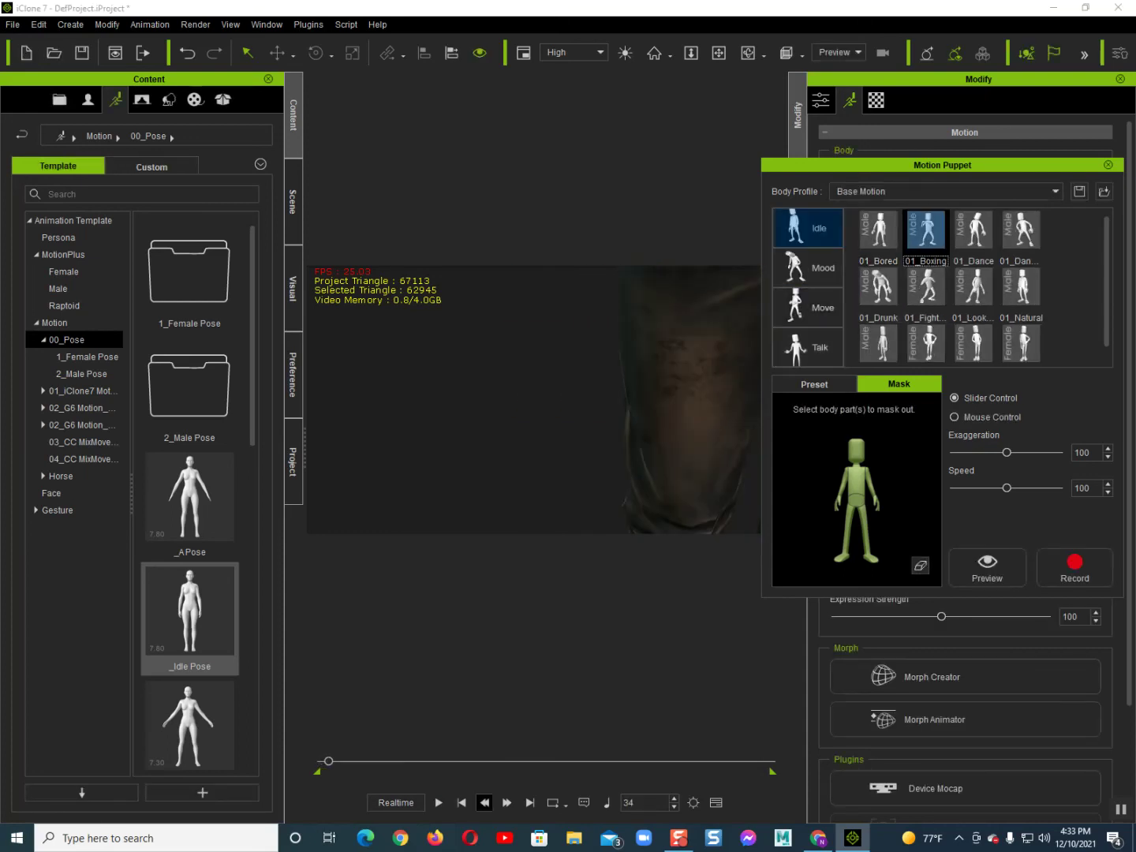
pyautogui.click(987, 565)
pyautogui.press('space')
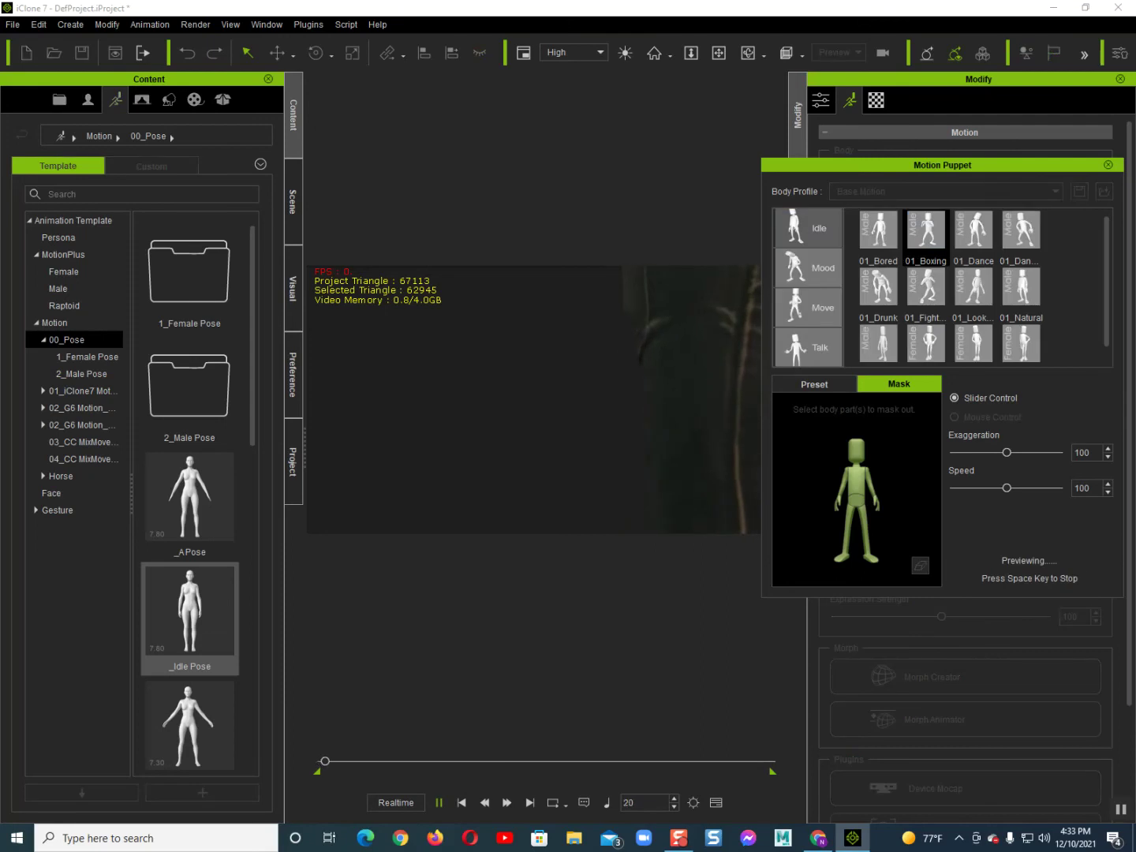
pyautogui.press('space')
pyautogui.press('space')
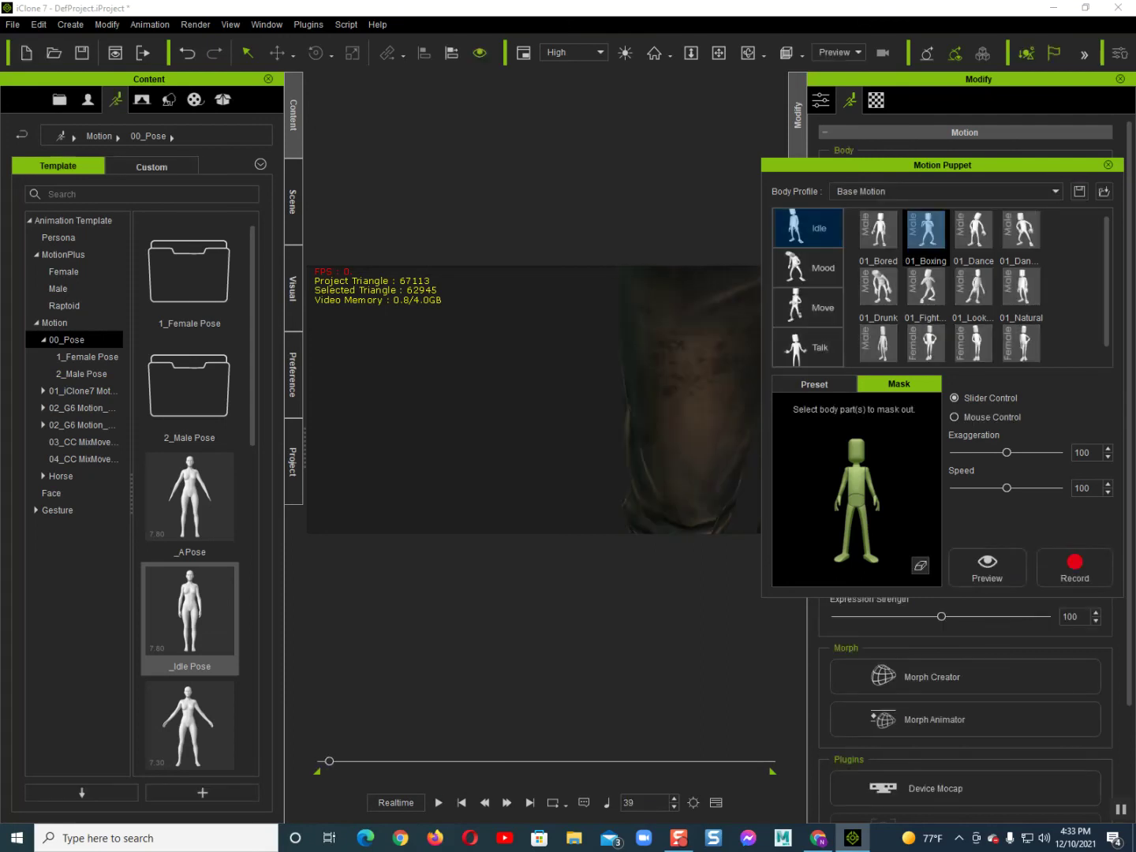
# - Return to the first frame, frame the avatar's upper body and right hand, and preview the 01_Boxing motion
pyautogui.click(462, 804)
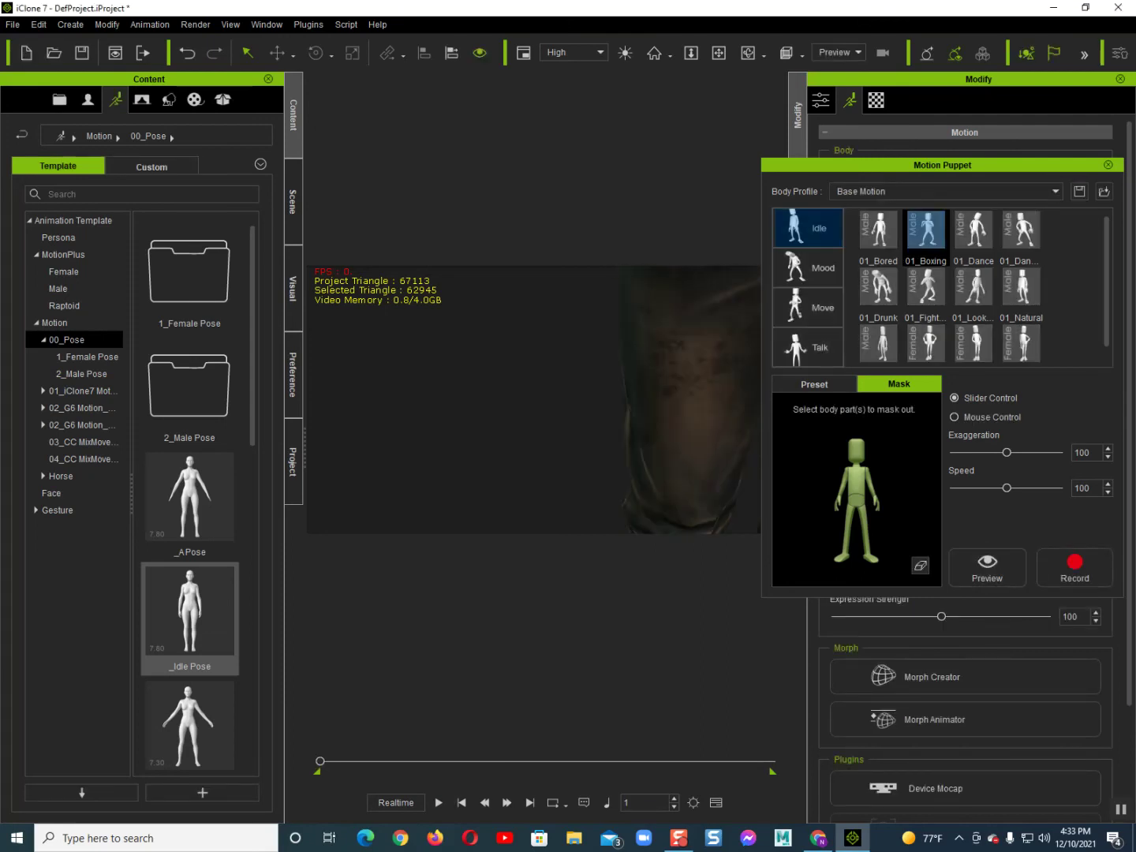
pyautogui.scroll(-6, 544, 400)
pyautogui.scroll(2, 544, 400)
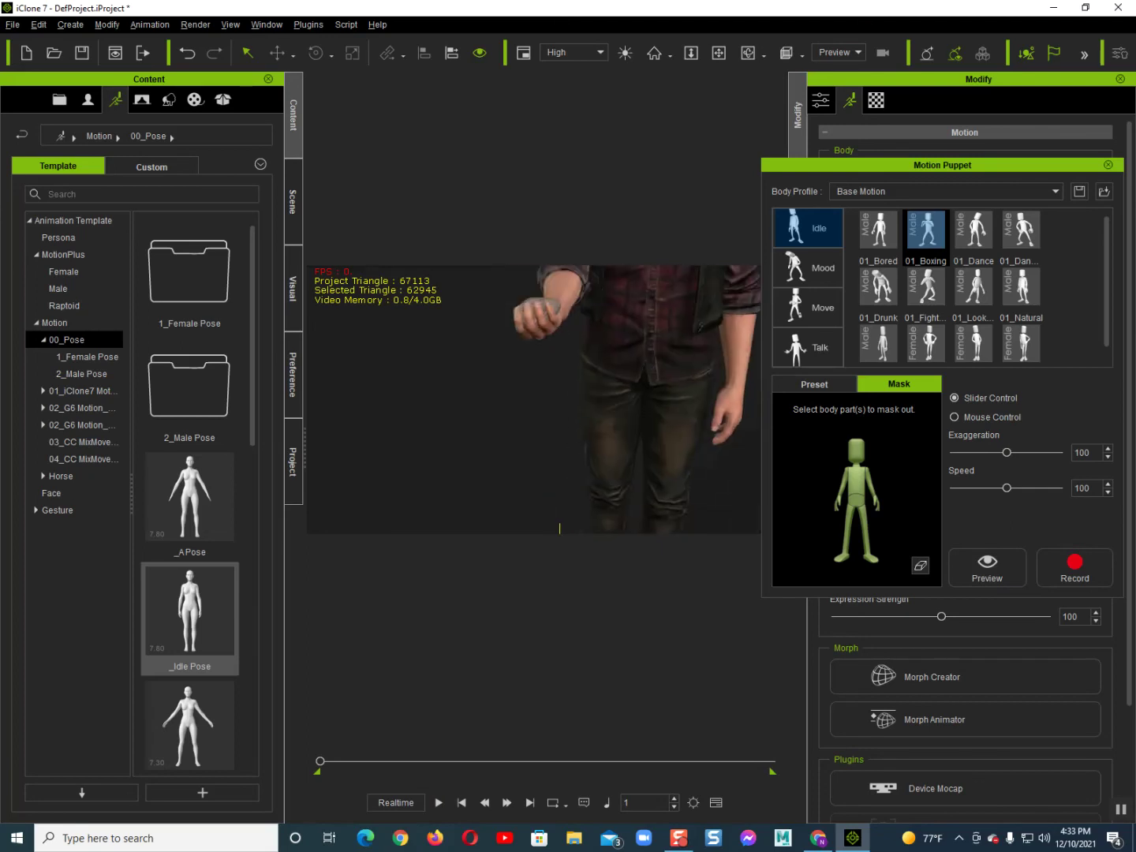
pyautogui.moveTo(545, 379); pyautogui.dragTo(572, 497, button='middle')
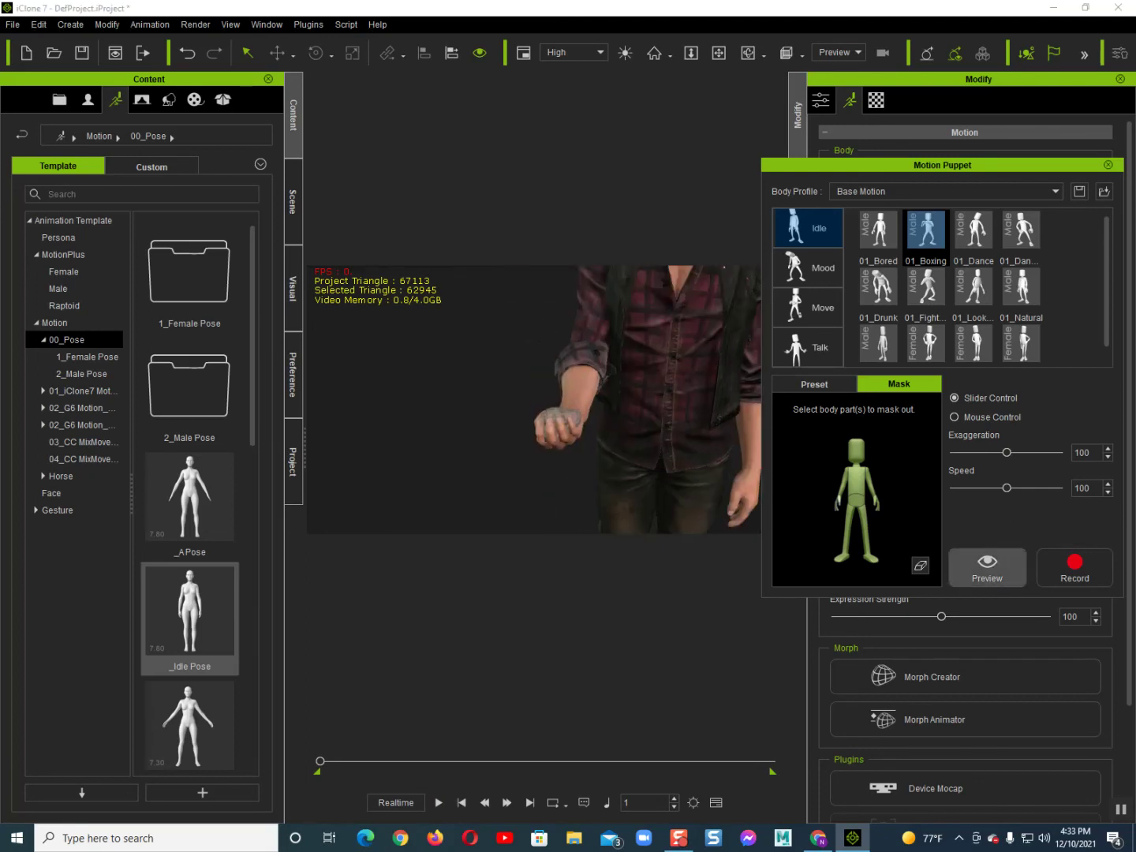
pyautogui.click(987, 566)
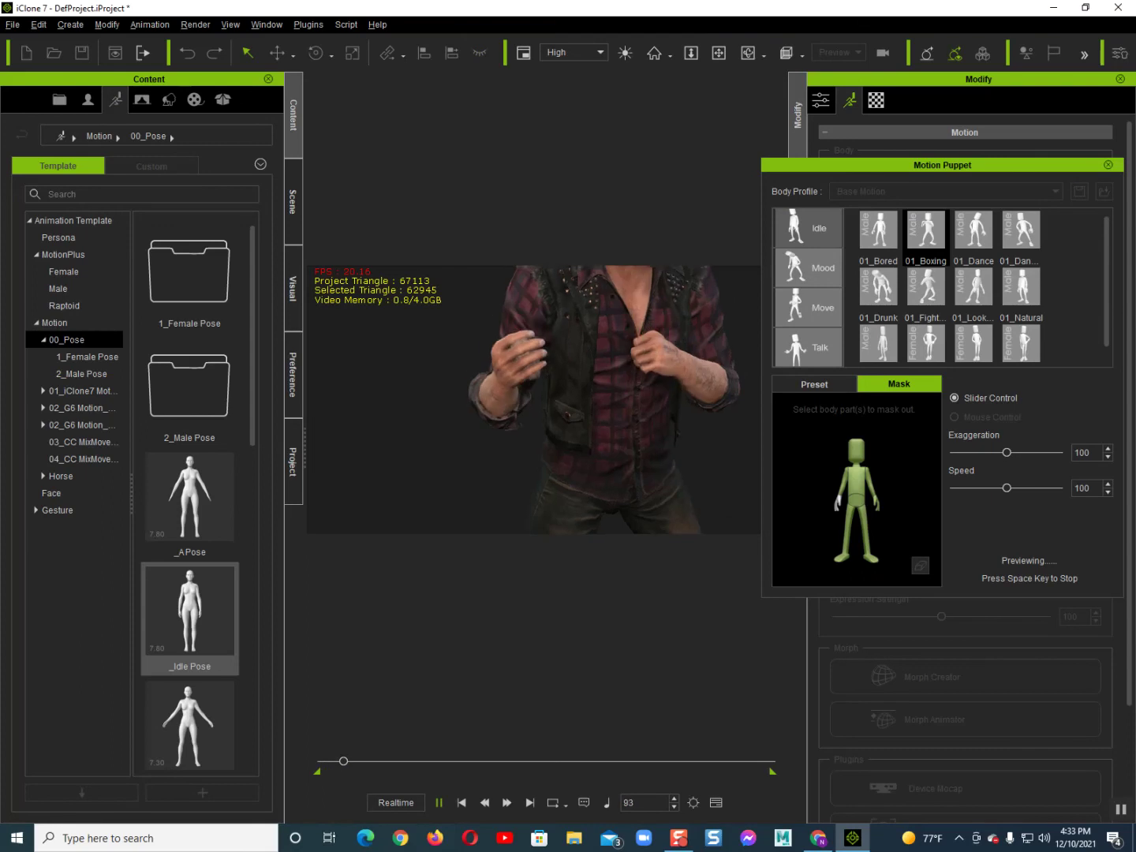